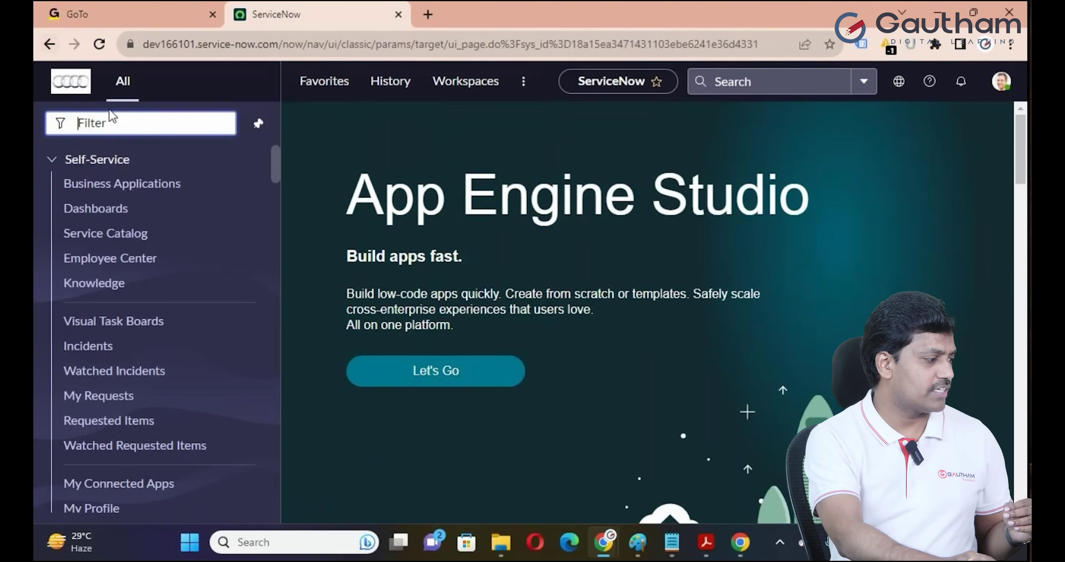
# Filter the navigator for 'incident' and create a new incident record, INC0010070
pyautogui.write('incident')
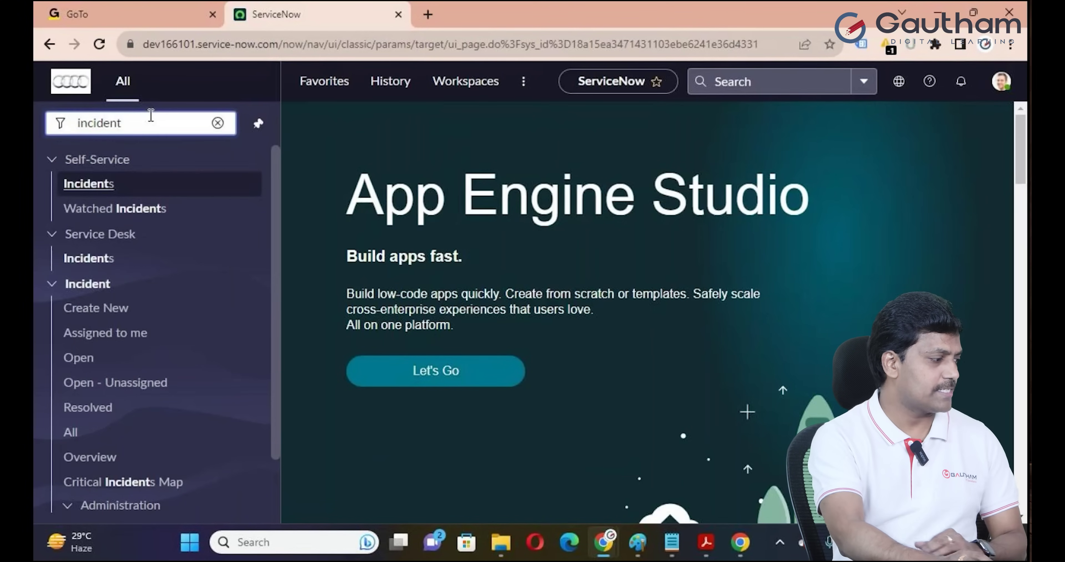
pyautogui.click(131, 308)
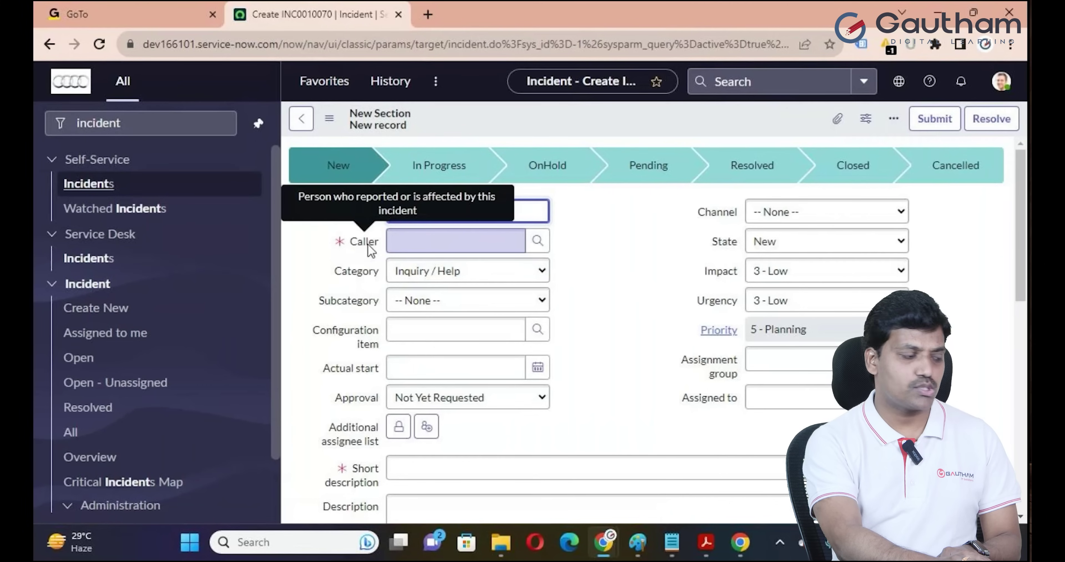
pyautogui.click(406, 243)
pyautogui.click(624, 230)
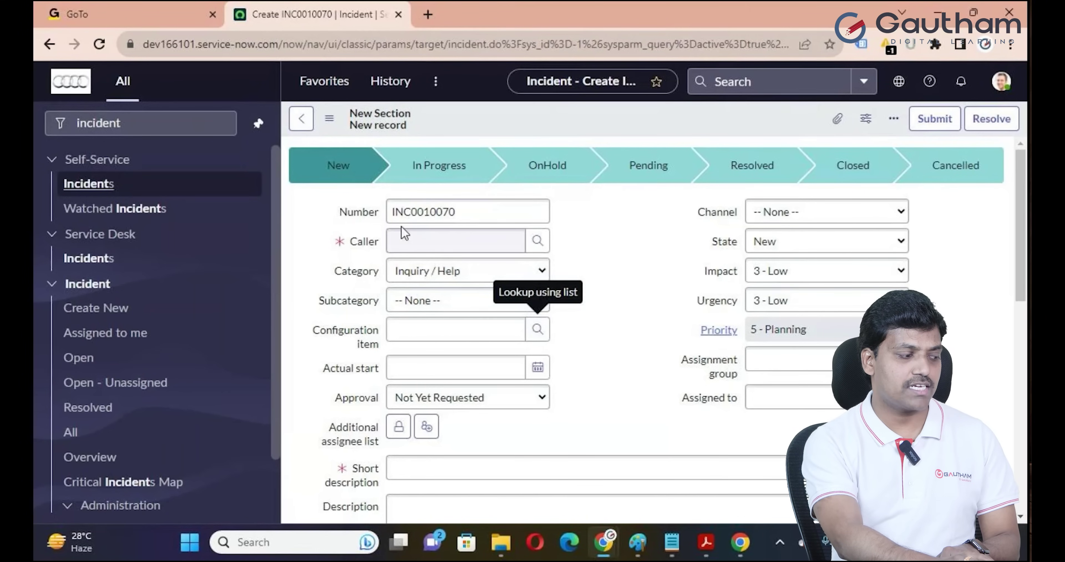
# Set the Caller to a recent user, then clear it and pick the same user again
pyautogui.click(457, 241)
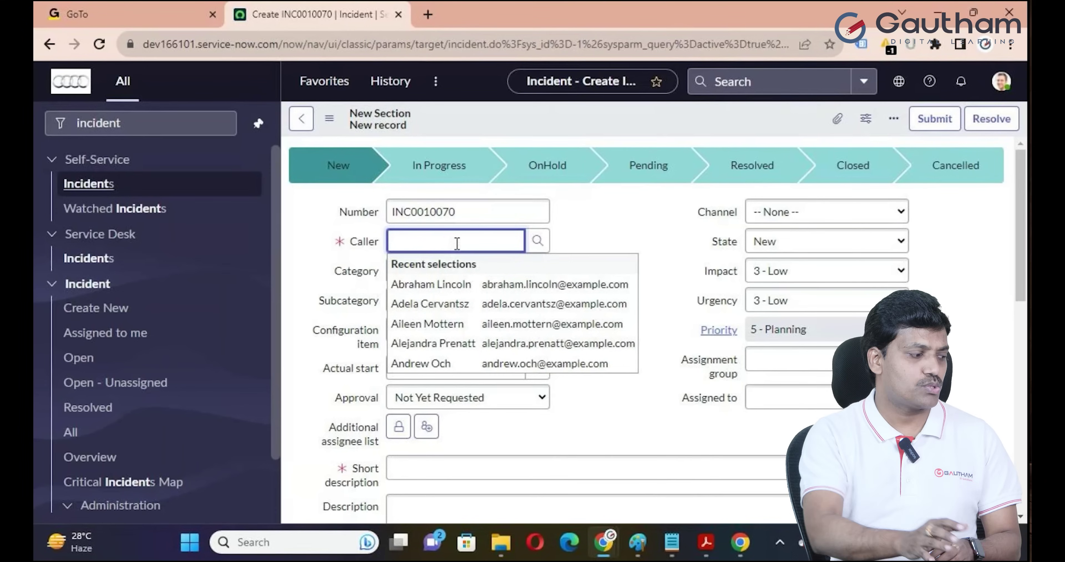
pyautogui.click(424, 285)
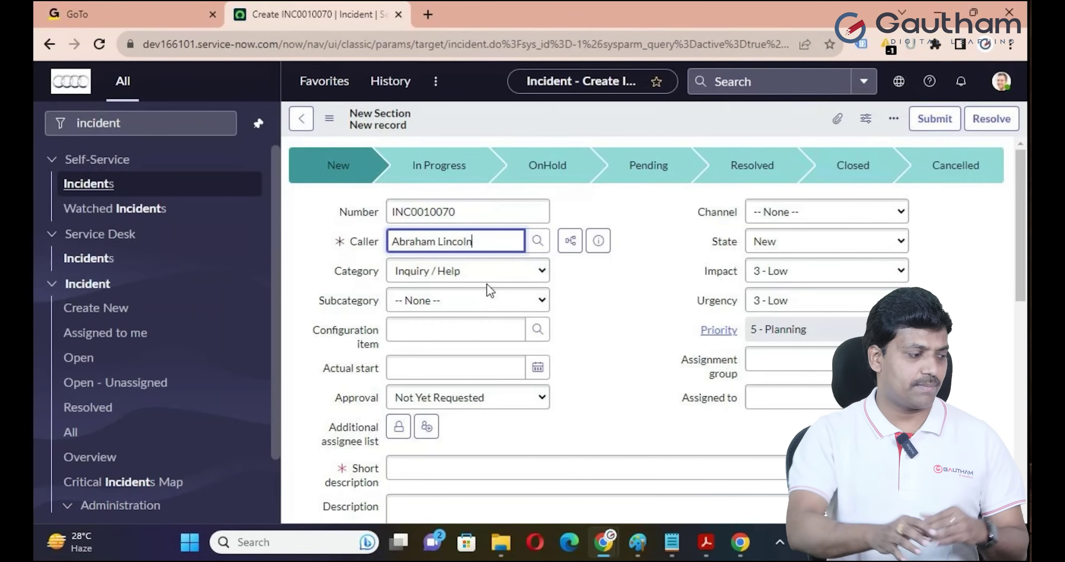
pyautogui.moveTo(473, 241); pyautogui.dragTo(359, 256)
pyautogui.press('BackSpace')
pyautogui.click(443, 284)
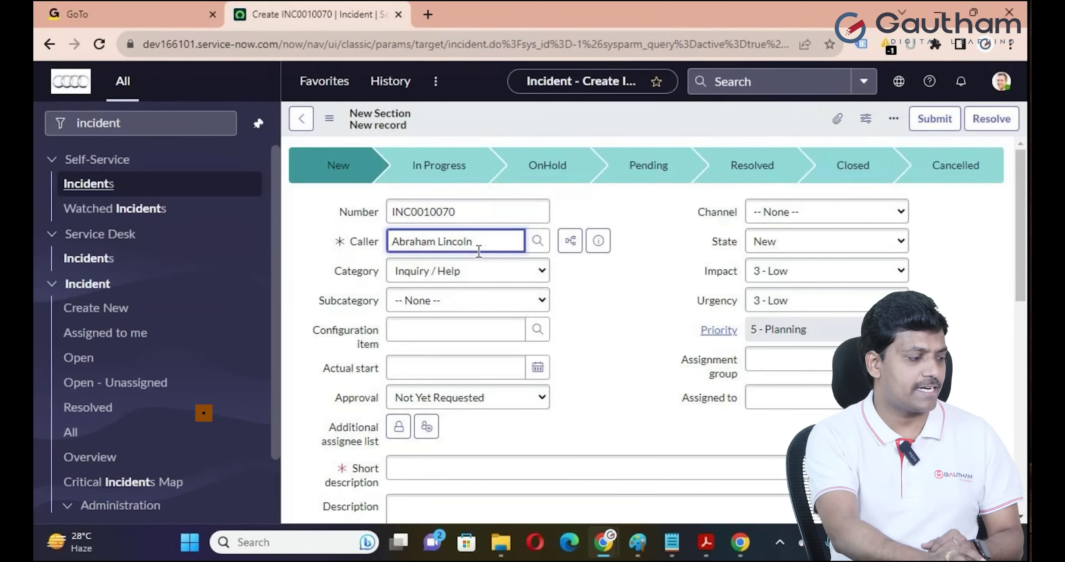
# Replace the Caller by searching the user's first name and choosing the matching user
pyautogui.moveTo(480, 243); pyautogui.dragTo(399, 246)
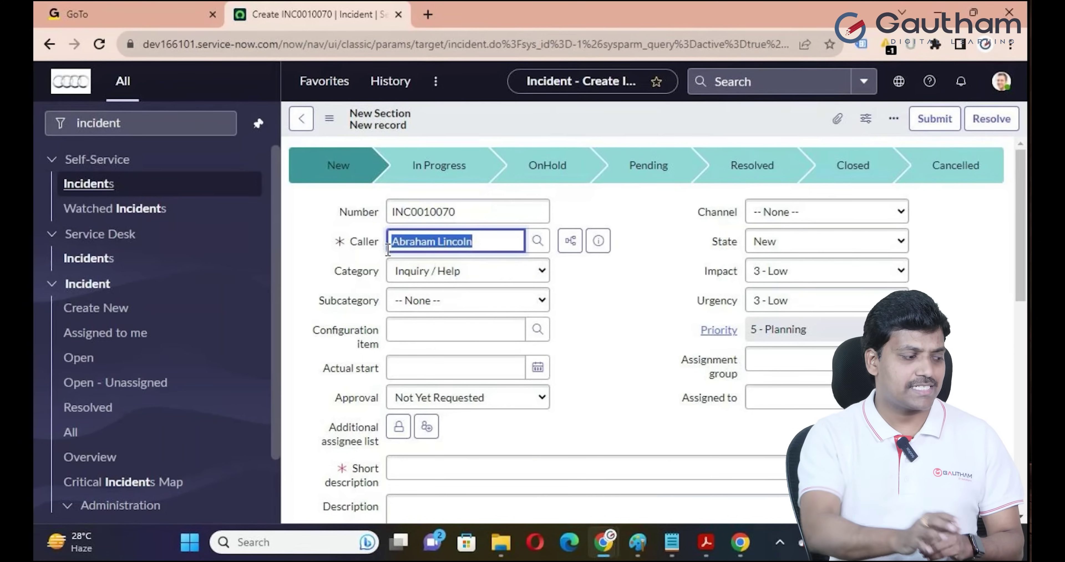
pyautogui.click(613, 329)
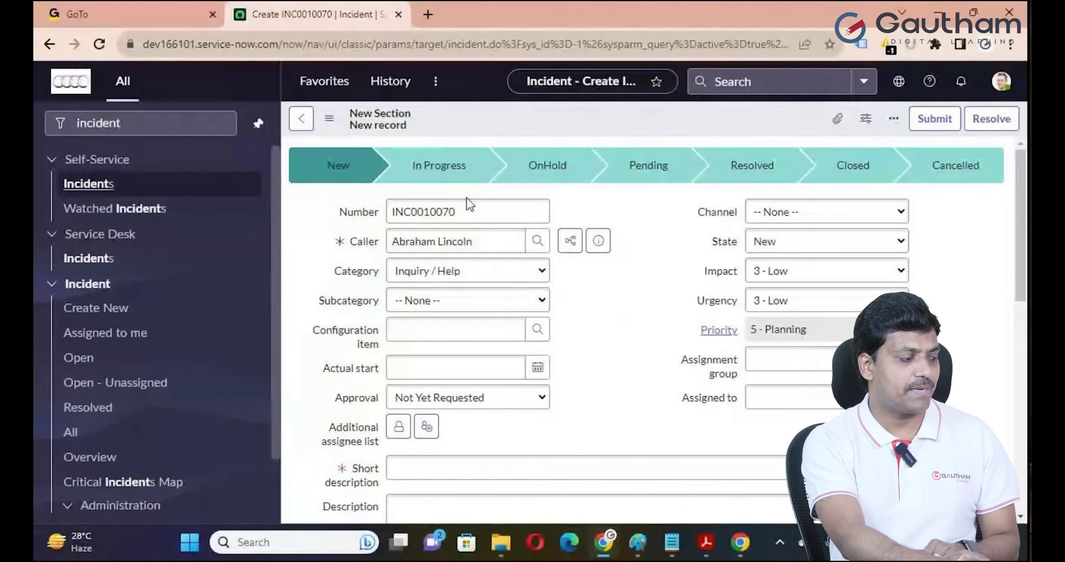
pyautogui.moveTo(495, 240); pyautogui.dragTo(378, 255)
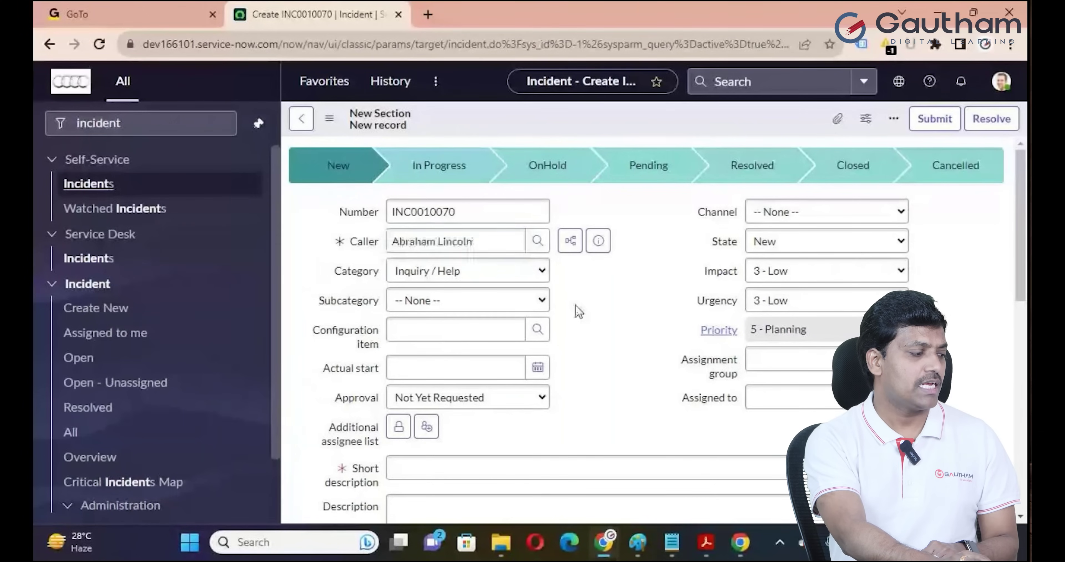
pyautogui.moveTo(473, 242); pyautogui.dragTo(430, 244)
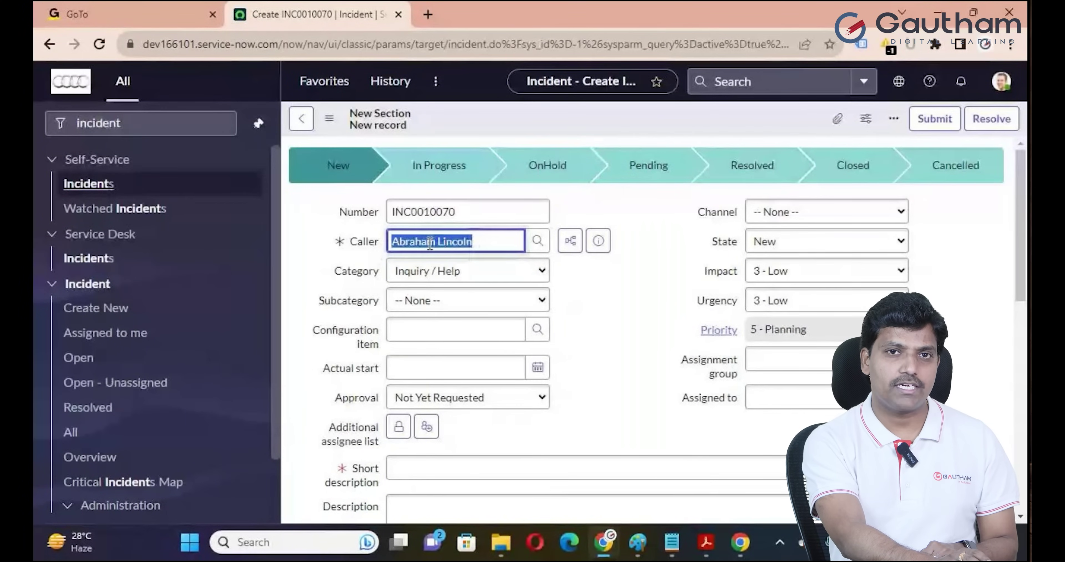
pyautogui.write('ab')
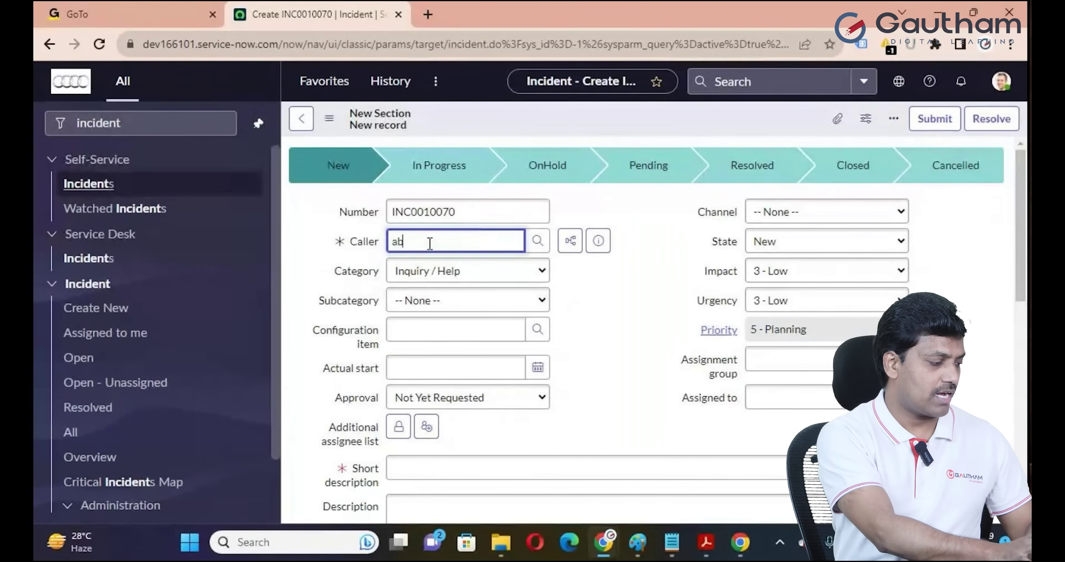
pyautogui.write('el')
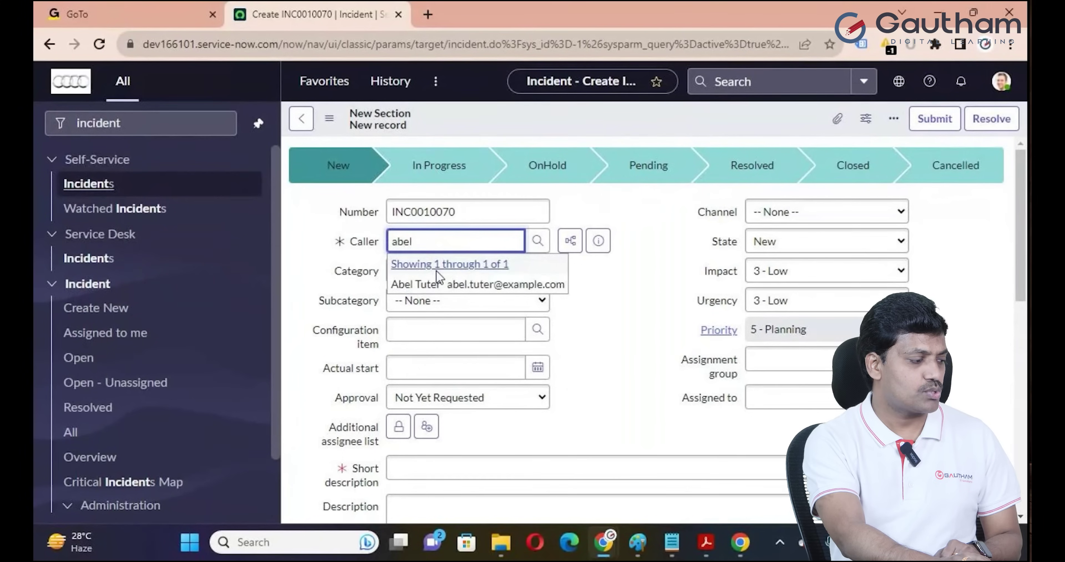
pyautogui.click(442, 285)
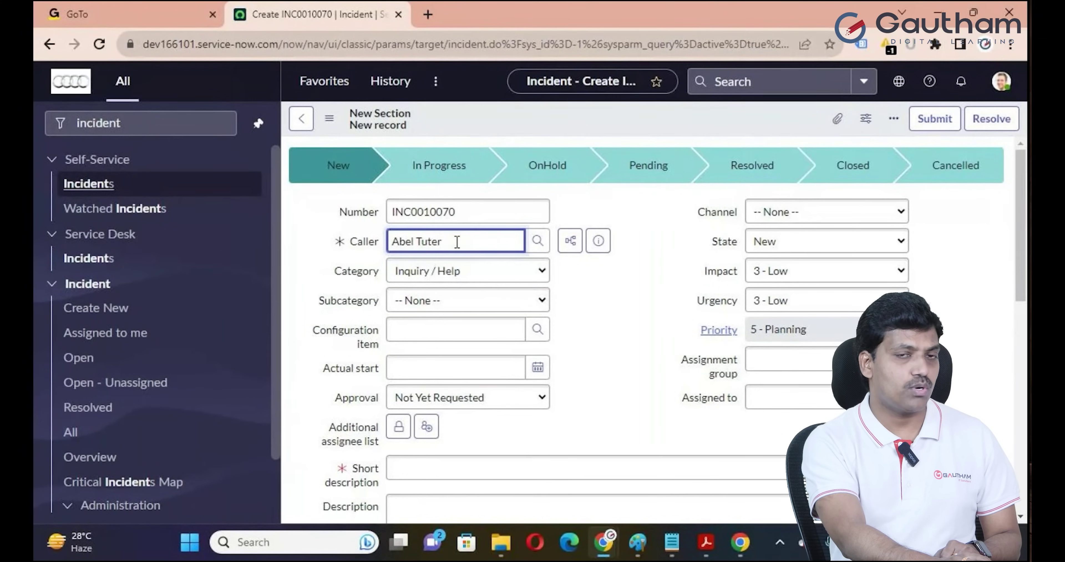
pyautogui.click(616, 328)
# Open Configure > Form Layout for the Incident form, leaving the unsaved incident behind
pyautogui.rightClick(547, 124)
pyautogui.moveTo(627, 160)
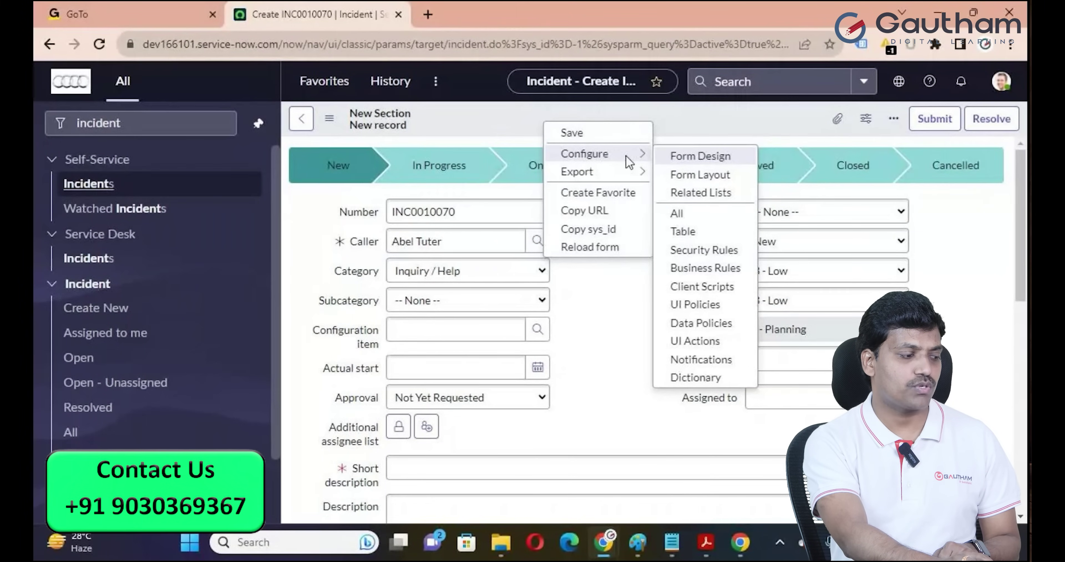
pyautogui.click(711, 180)
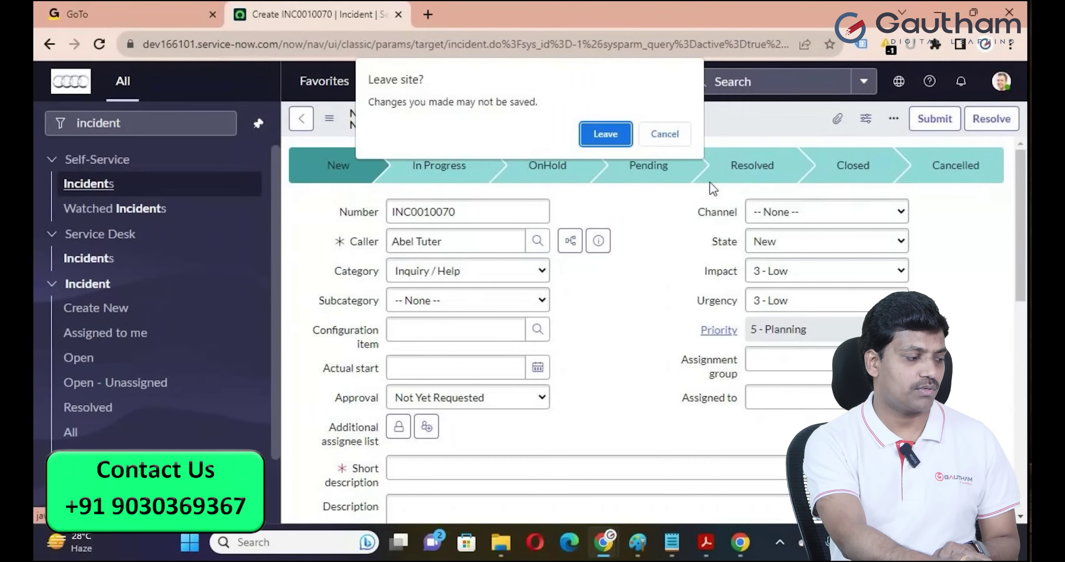
pyautogui.click(606, 134)
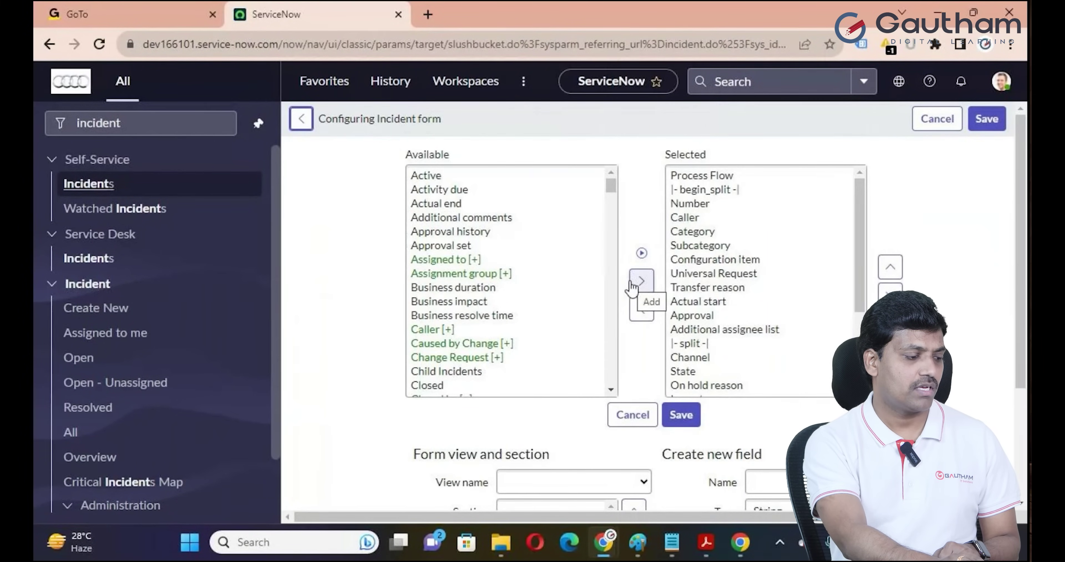
pyautogui.scroll(-2, 542, 308)
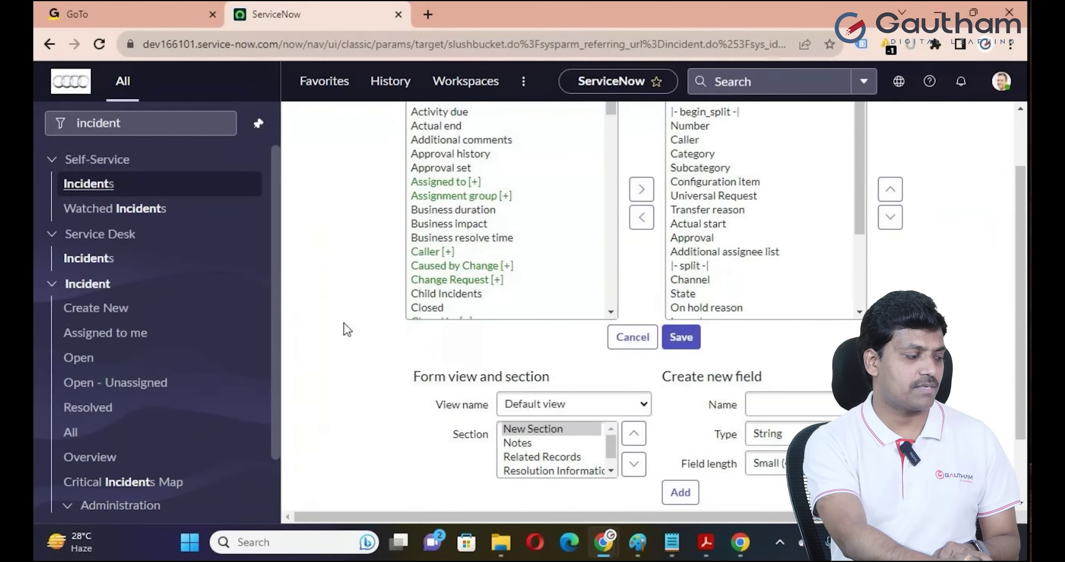
pyautogui.scroll(2, 414, 159)
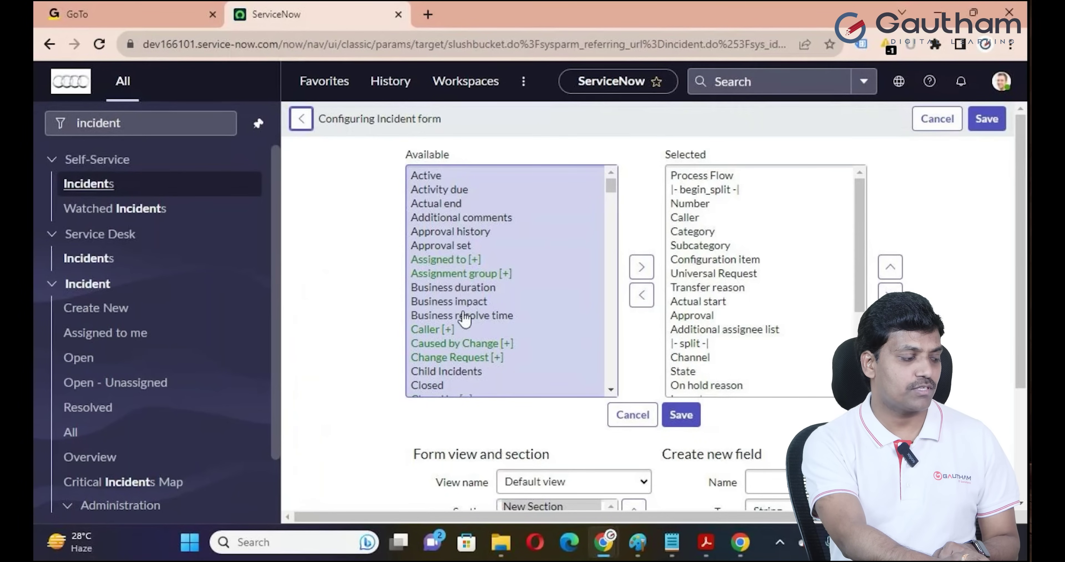
pyautogui.scroll(-3, 471, 335)
pyautogui.scroll(3, 470, 340)
pyautogui.scroll(1, 471, 338)
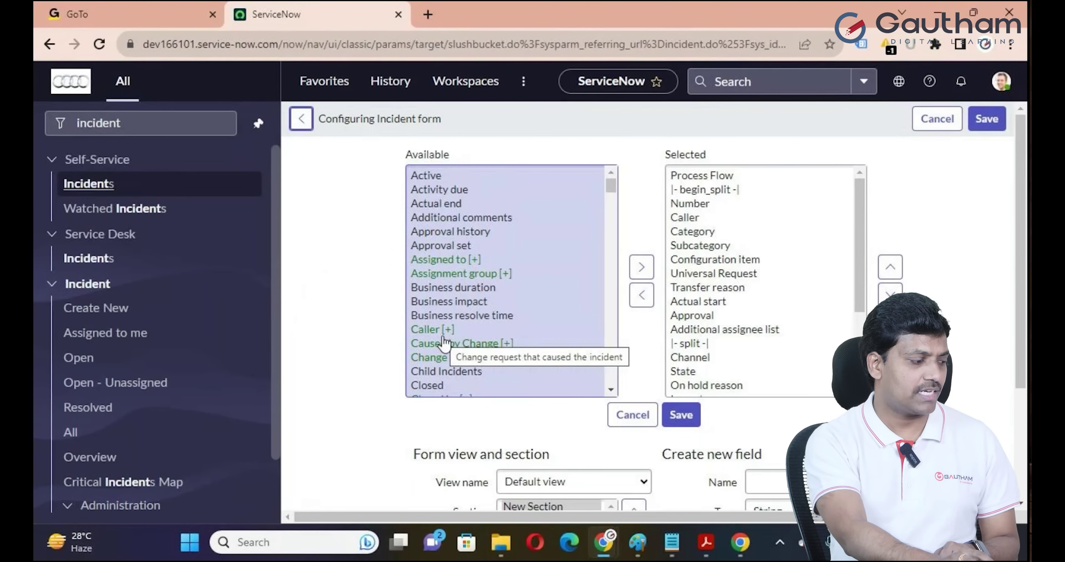
pyautogui.click(436, 331)
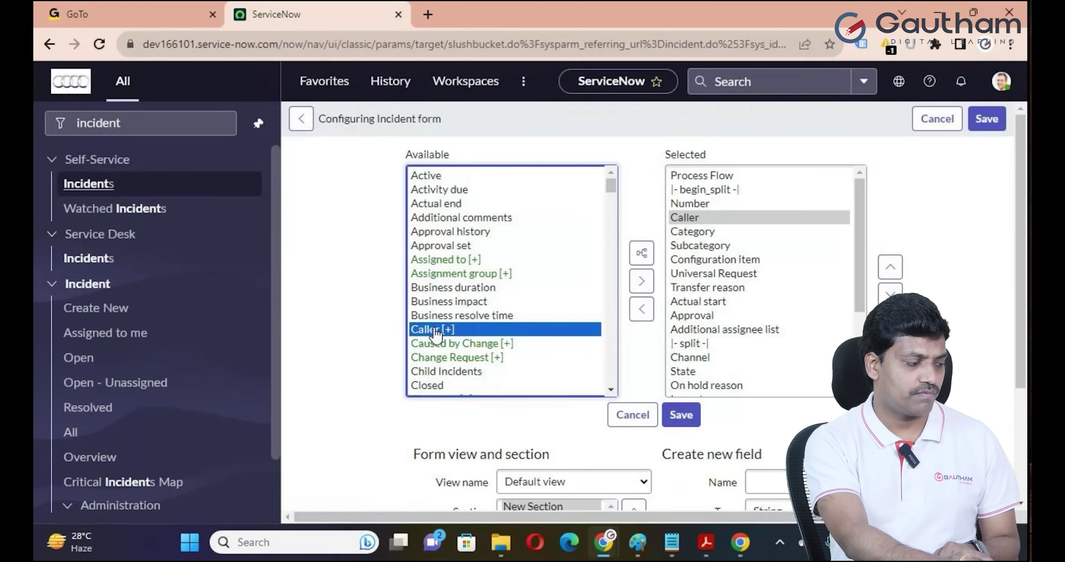
pyautogui.press('Tab')
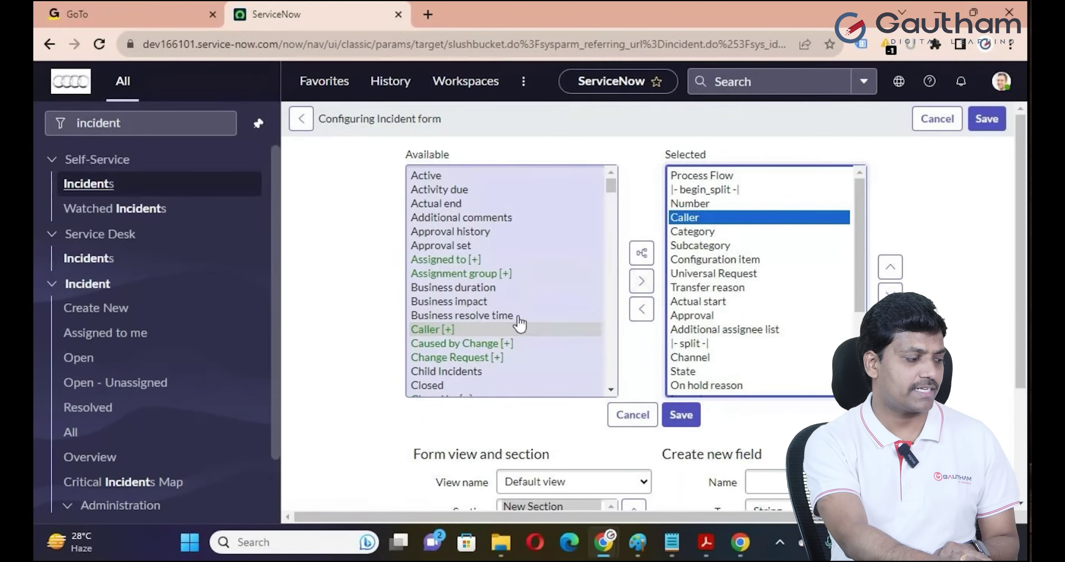
pyautogui.click(438, 334)
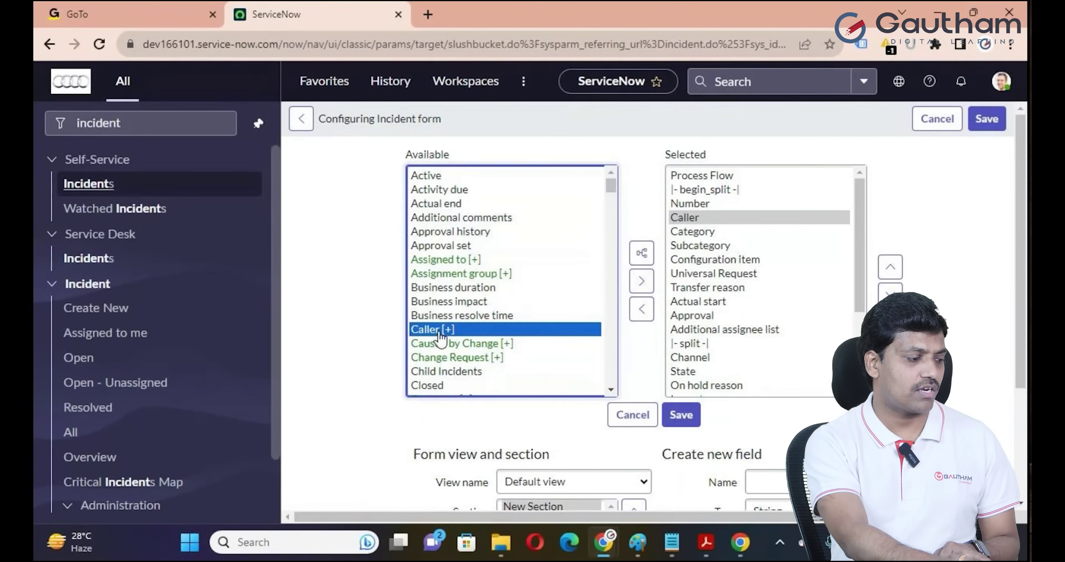
pyautogui.click(646, 256)
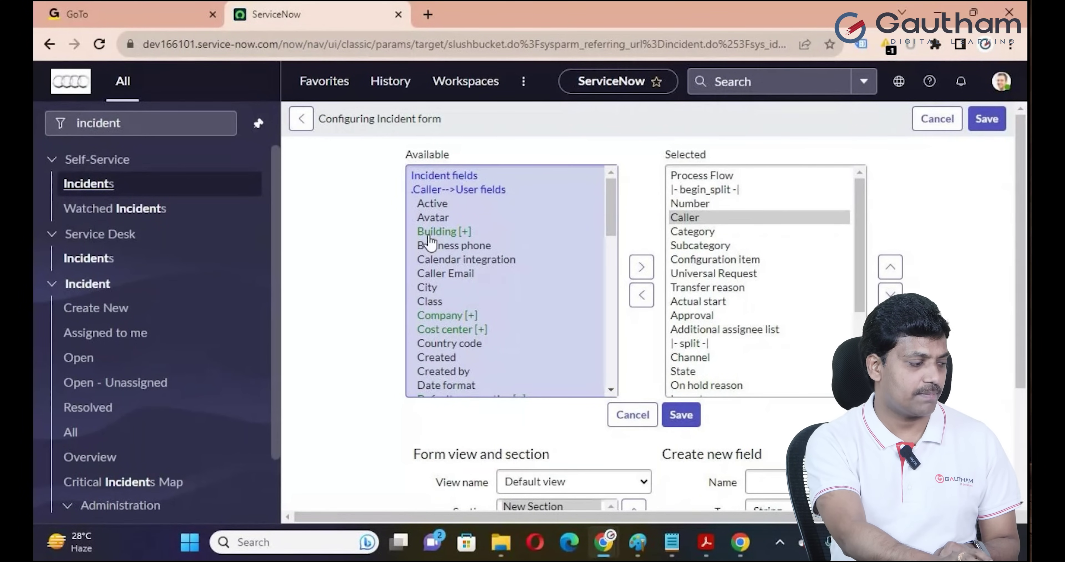
pyautogui.scroll(-2, 450, 286)
pyautogui.scroll(-4, 451, 286)
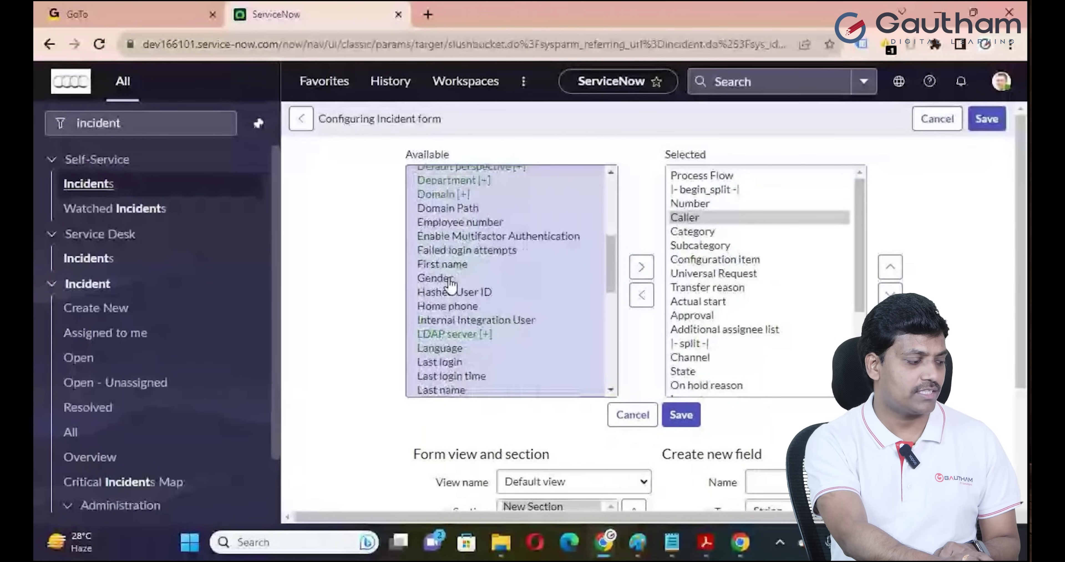
pyautogui.scroll(-7, 451, 287)
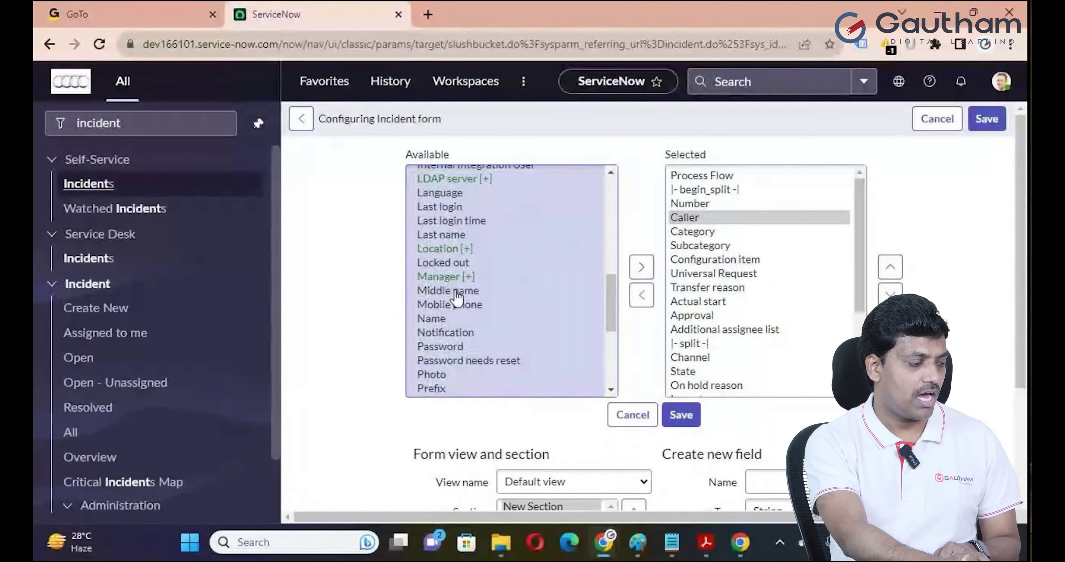
pyautogui.scroll(-2, 457, 297)
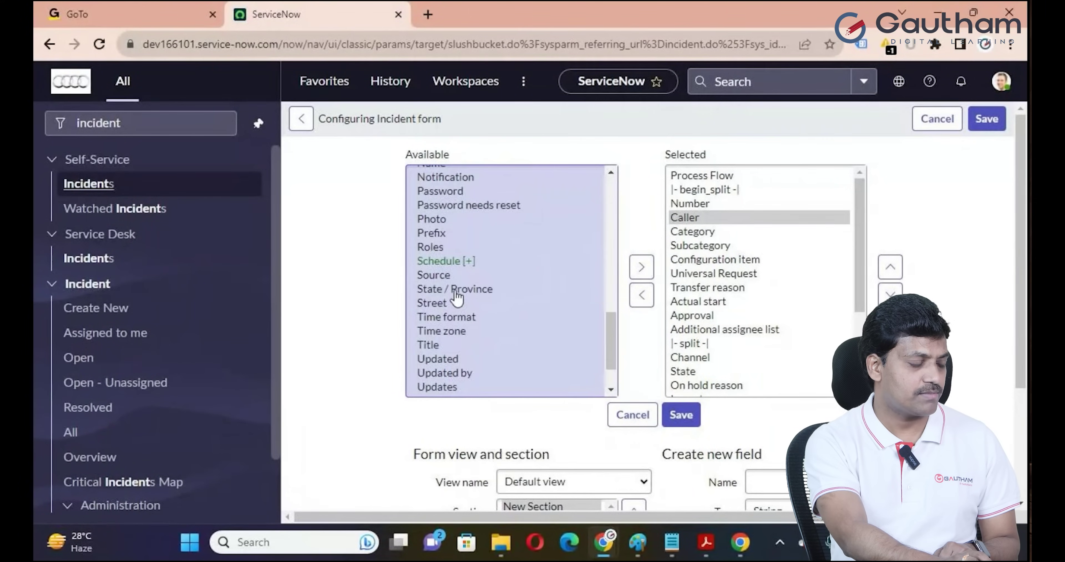
pyautogui.scroll(2, 457, 297)
pyautogui.scroll(-2, 457, 297)
pyautogui.scroll(-2, 457, 297)
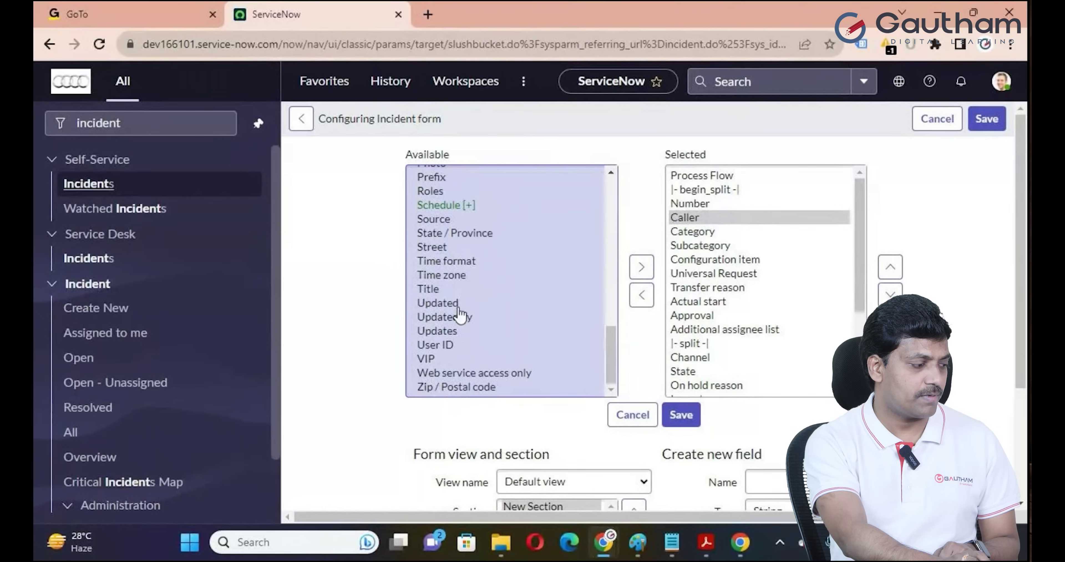
pyautogui.scroll(2, 460, 318)
pyautogui.scroll(8, 460, 320)
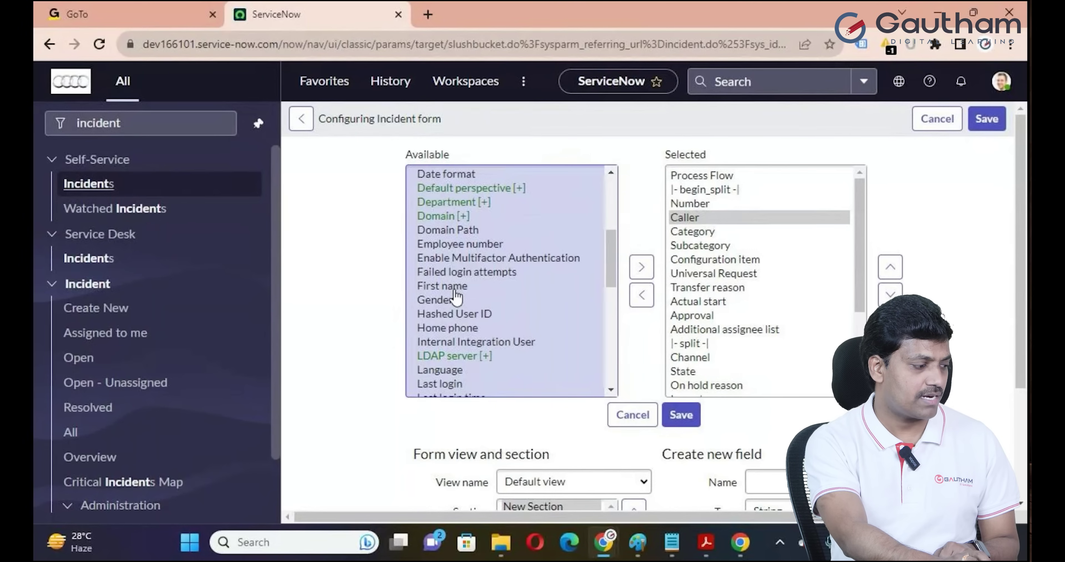
pyautogui.scroll(4, 457, 297)
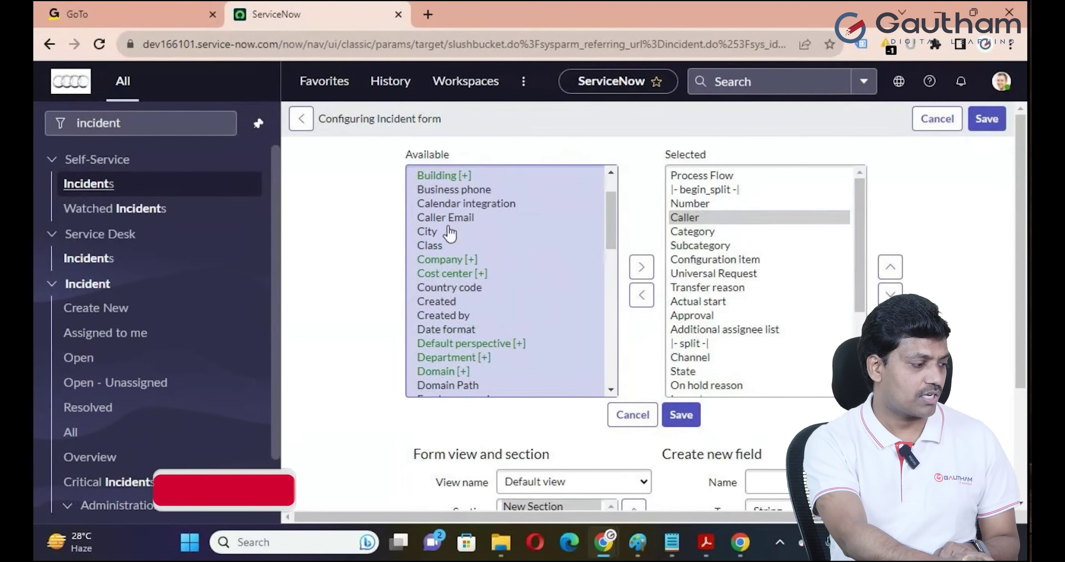
# Add Caller Email to the selected fields, move it just below Caller, and save the layout
pyautogui.click(455, 218)
pyautogui.click(641, 267)
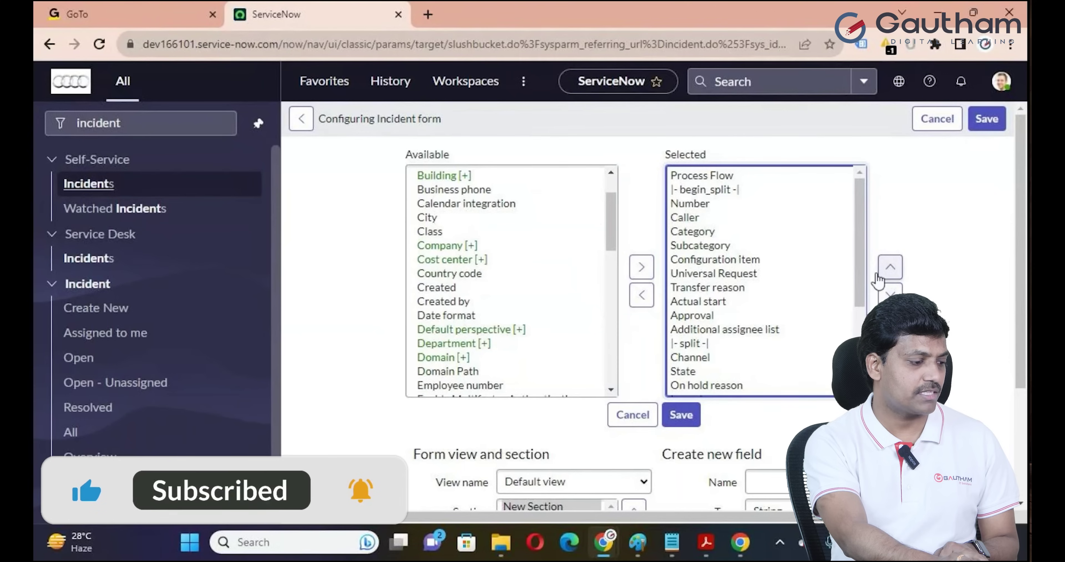
pyautogui.scroll(-5, 859, 273)
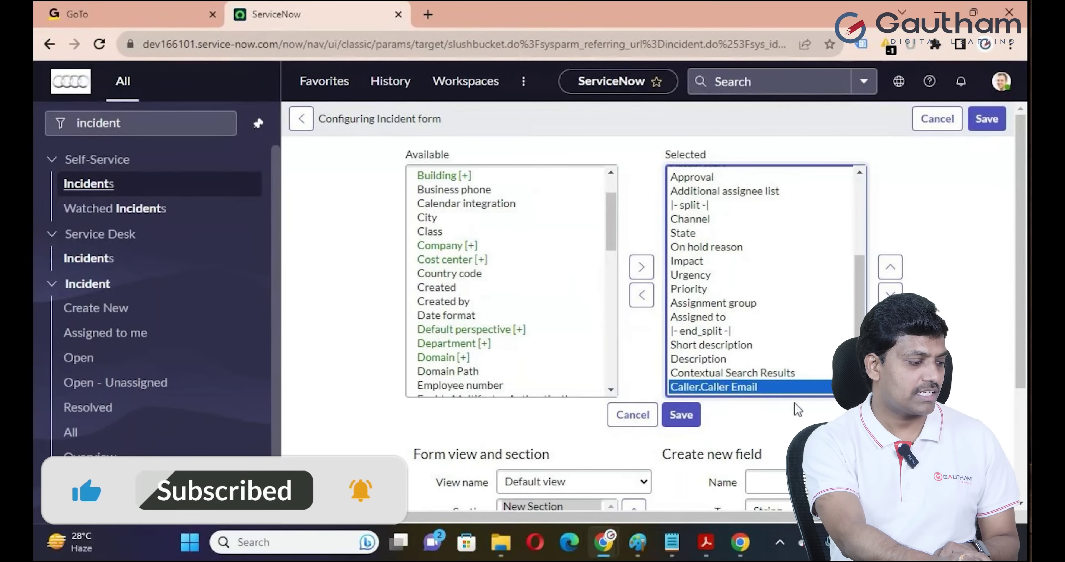
pyautogui.scroll(2, 858, 269)
pyautogui.click(891, 267)
pyautogui.click(891, 267)
pyautogui.click(891, 267)
pyautogui.click(891, 266)
pyautogui.click(891, 266)
pyautogui.click(891, 266)
pyautogui.click(891, 267)
pyautogui.click(891, 266)
pyautogui.click(891, 267)
pyautogui.click(891, 266)
pyautogui.click(891, 267)
pyautogui.click(891, 267)
pyautogui.click(891, 267)
pyautogui.click(681, 414)
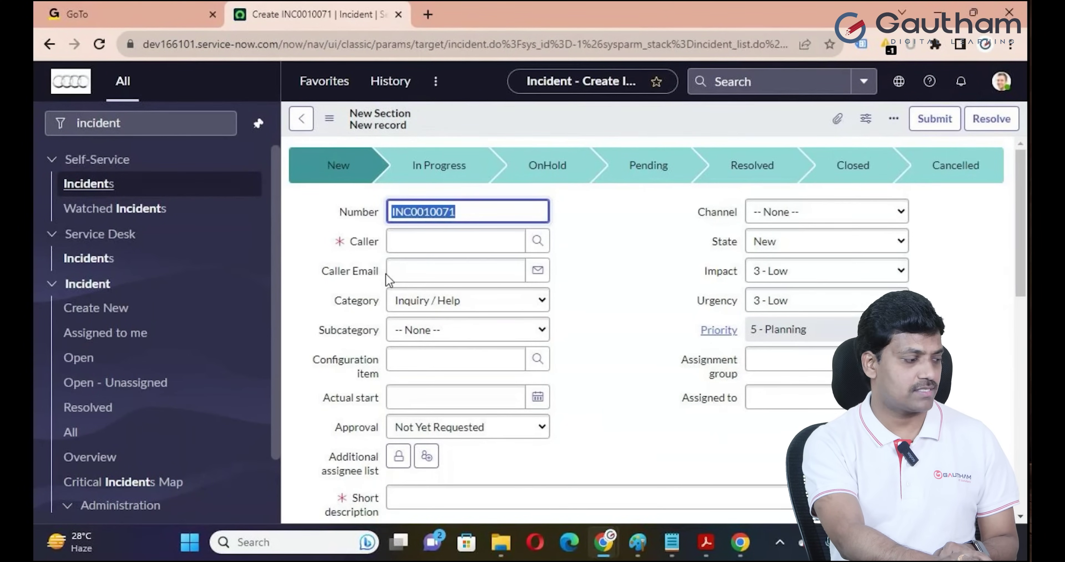
# Set the Caller by name search, then switch it to a second matching user
pyautogui.click(414, 242)
pyautogui.write('abel')
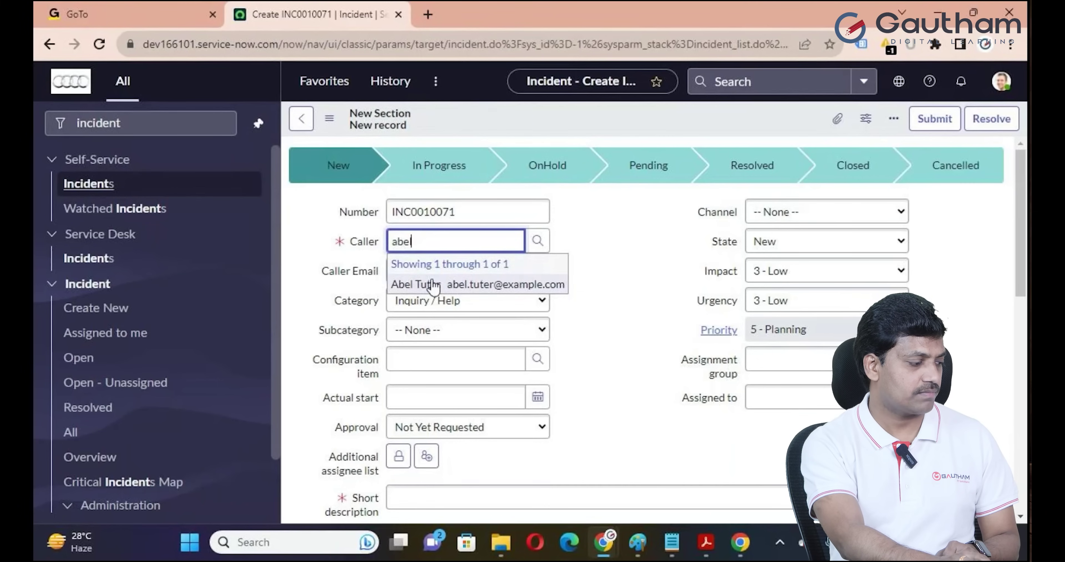
pyautogui.click(422, 283)
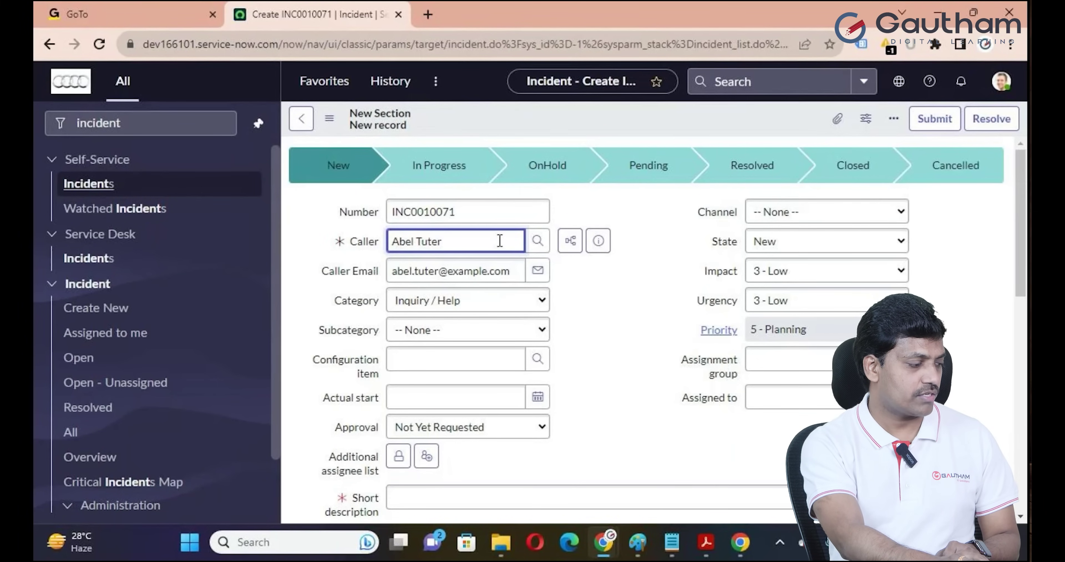
pyautogui.moveTo(498, 241); pyautogui.dragTo(367, 243)
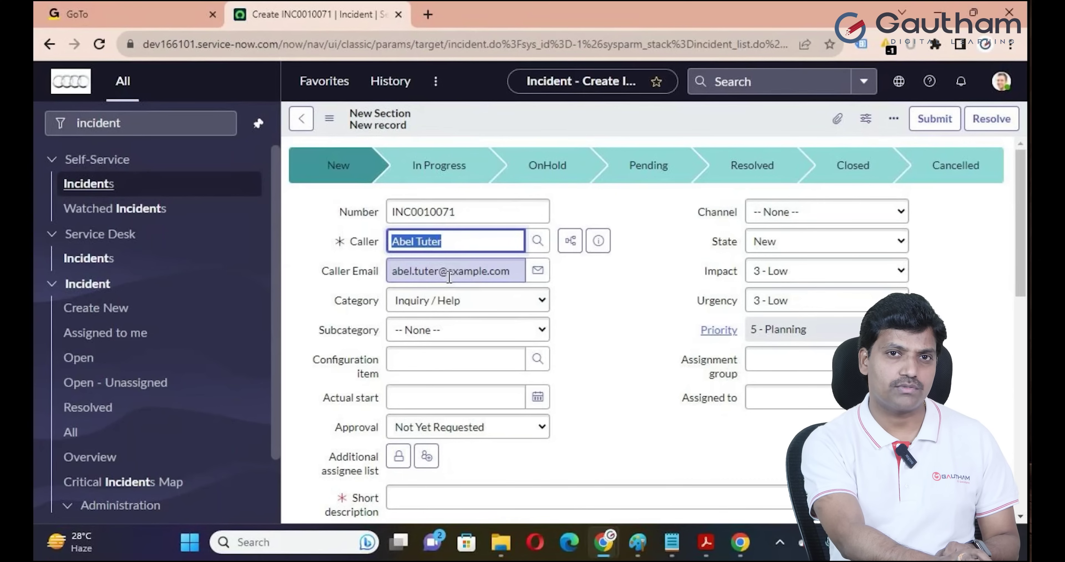
pyautogui.moveTo(374, 244)
pyautogui.write('fred')
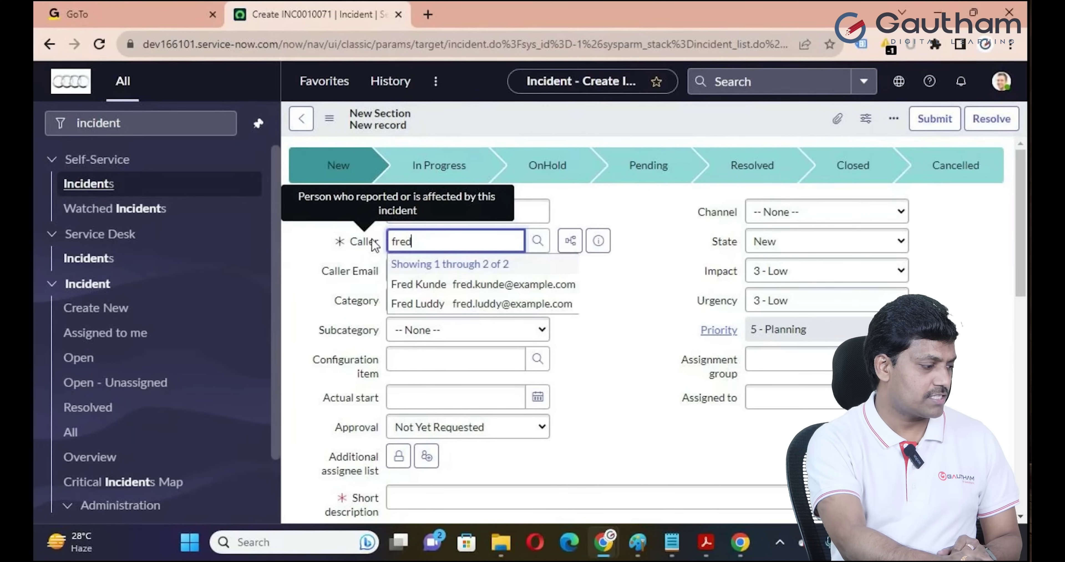
pyautogui.click(475, 304)
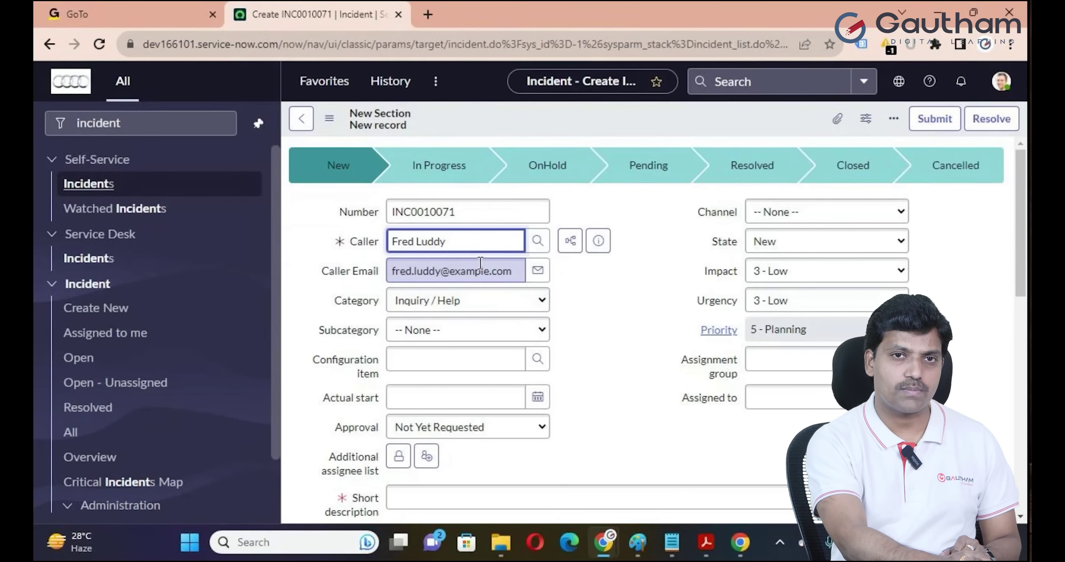
# Clear the Caller and pick the first recent user, auto-filling Caller Email
pyautogui.moveTo(468, 243); pyautogui.dragTo(384, 246)
pyautogui.press('BackSpace')
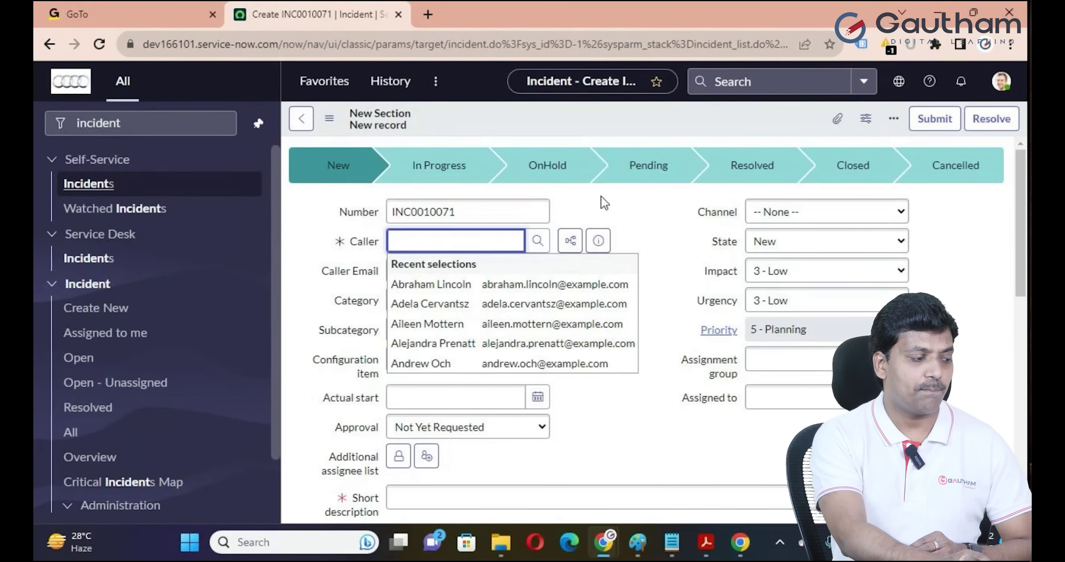
pyautogui.click(645, 238)
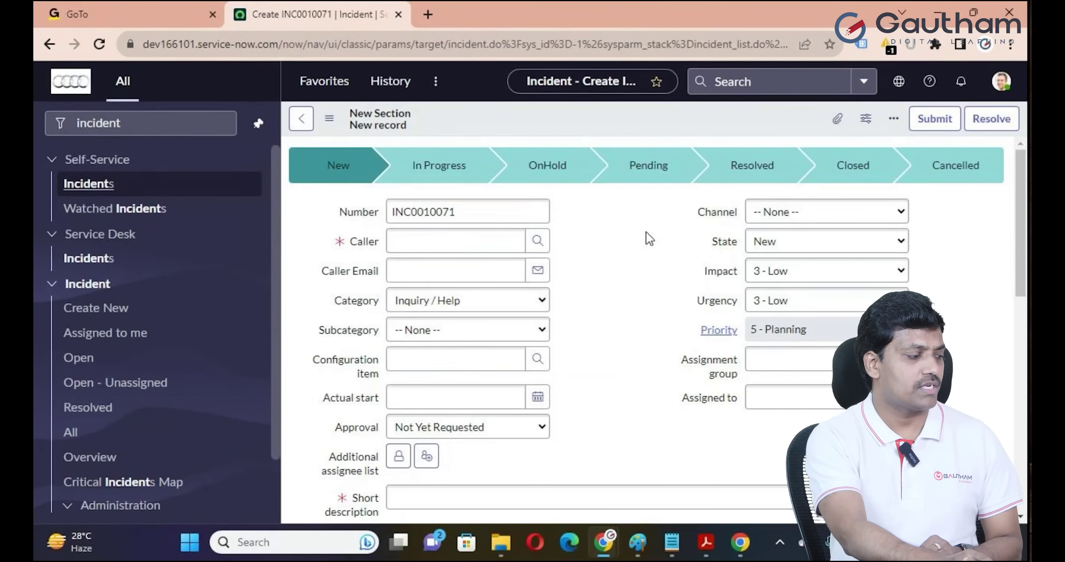
pyautogui.click(451, 243)
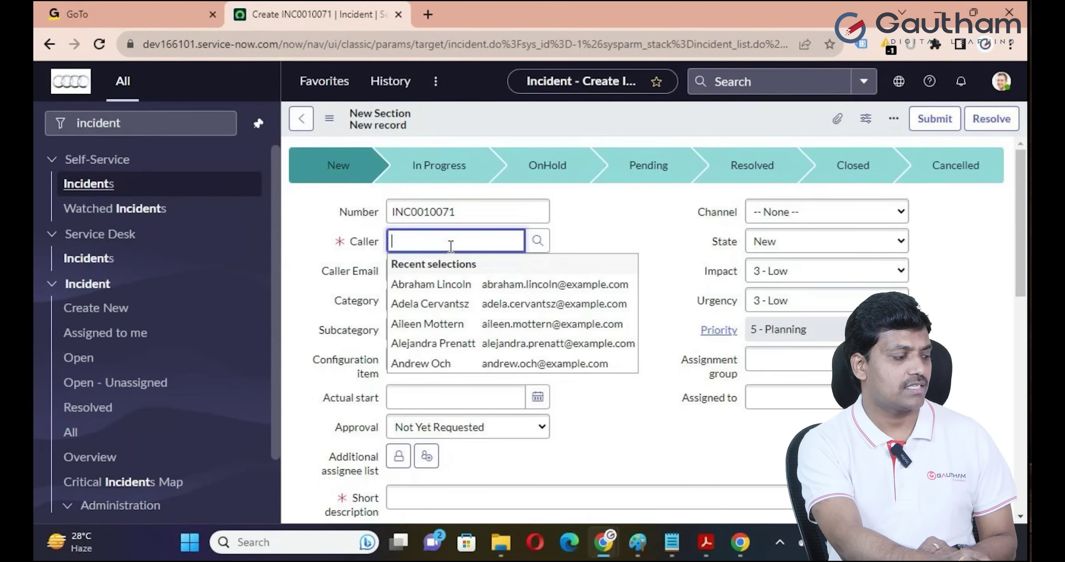
pyautogui.click(455, 287)
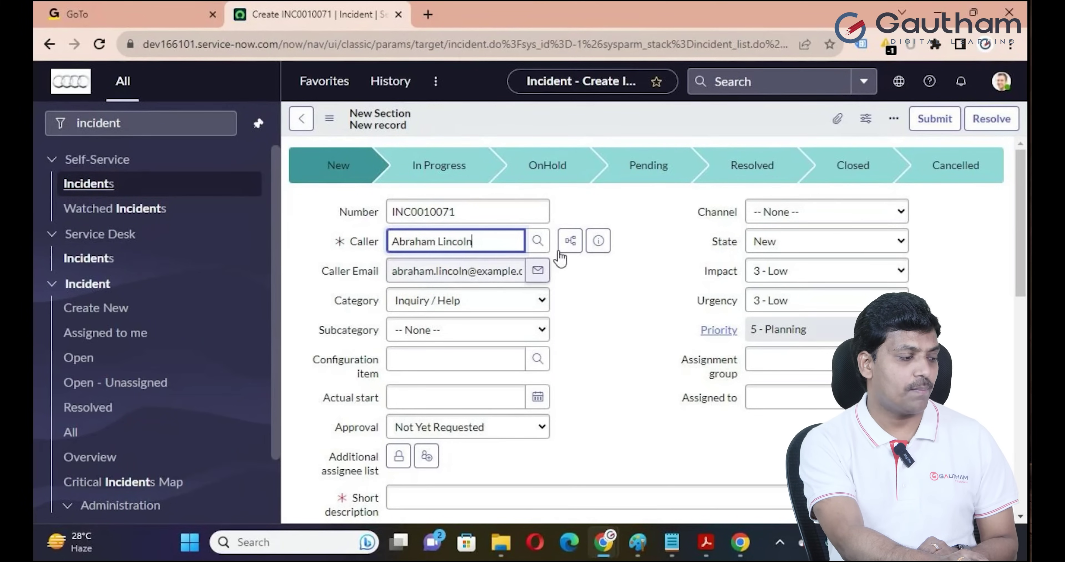
# Re-enter the Caller via name search and select the matching user
pyautogui.click(599, 243)
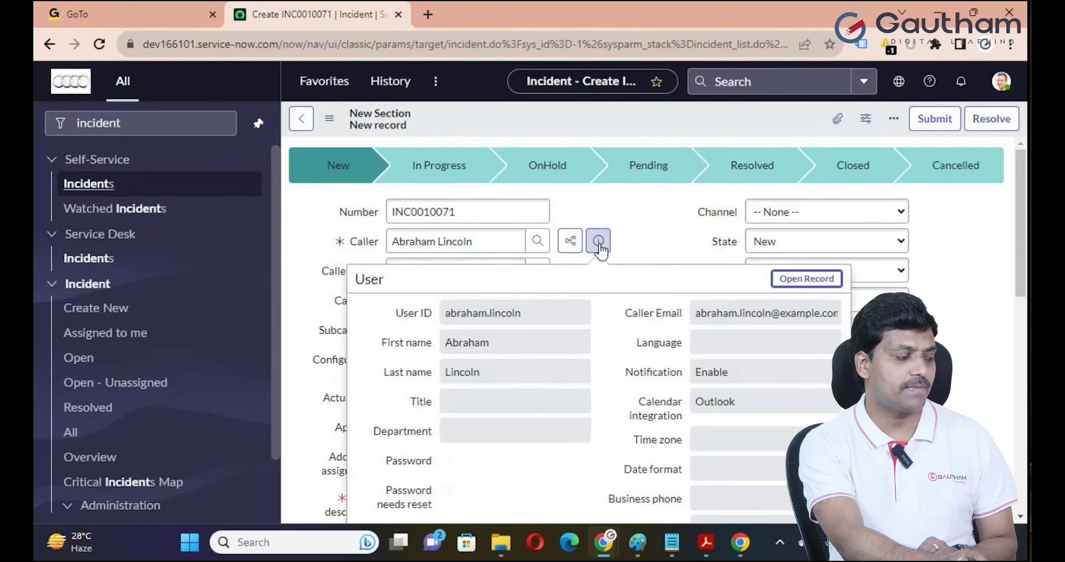
pyautogui.moveTo(522, 247); pyautogui.dragTo(354, 257)
pyautogui.write('abel')
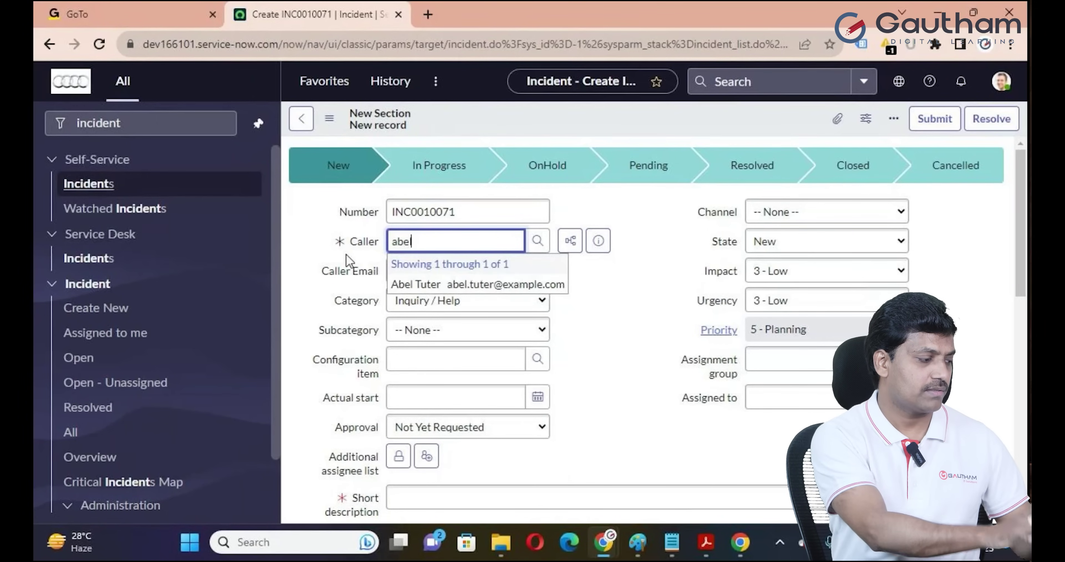
pyautogui.click(467, 286)
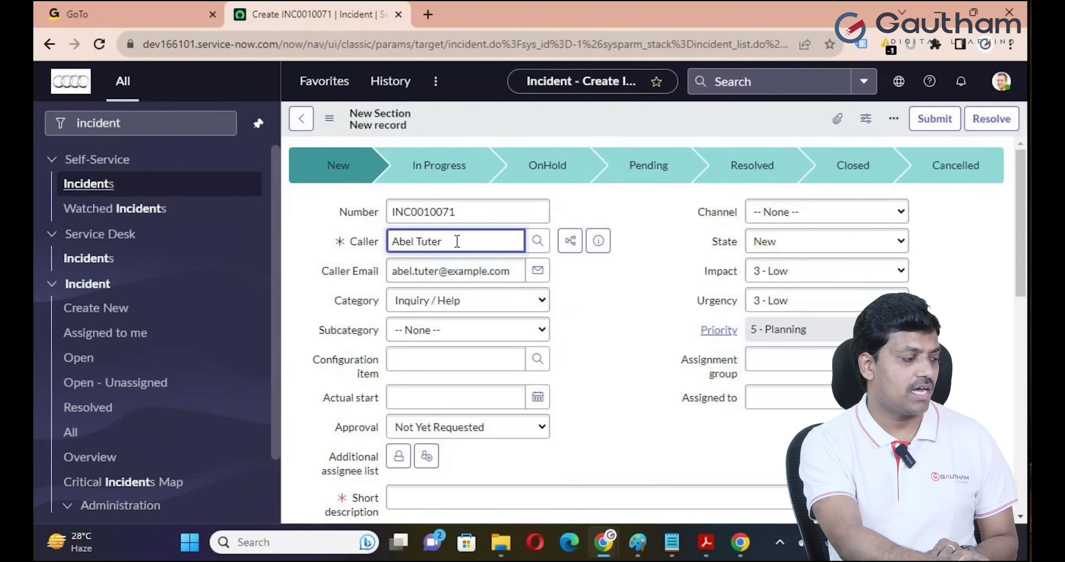
pyautogui.moveTo(457, 242); pyautogui.dragTo(381, 246)
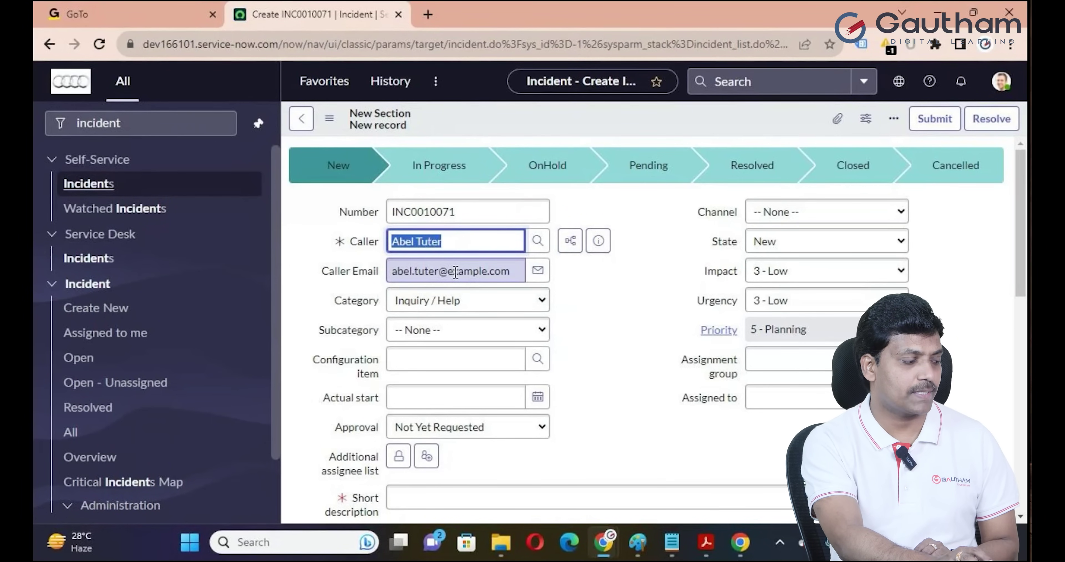
# Review the caller's user details popup, then close it and return to the form top
pyautogui.click(604, 243)
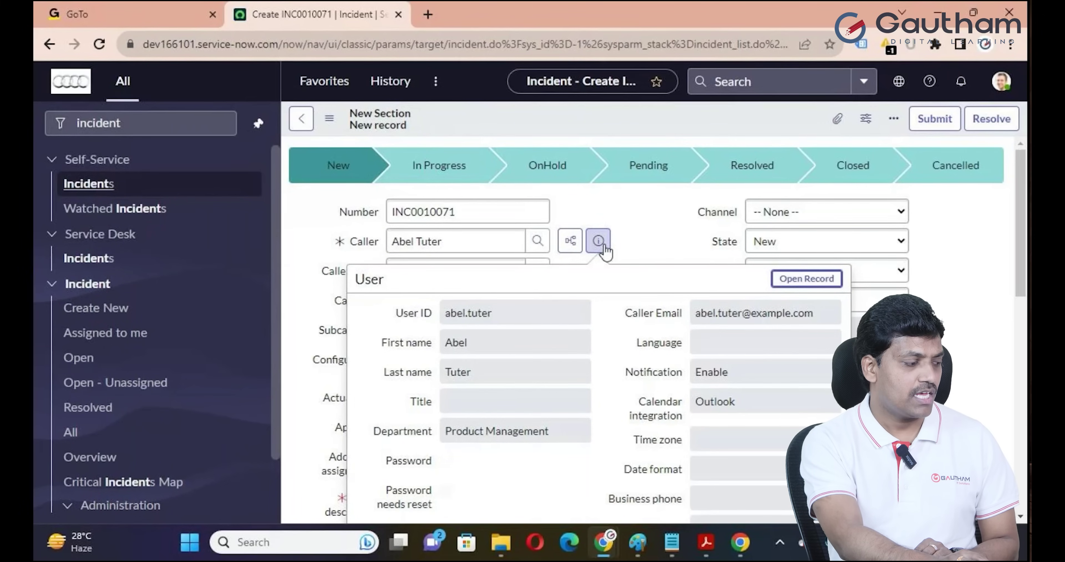
pyautogui.click(439, 250)
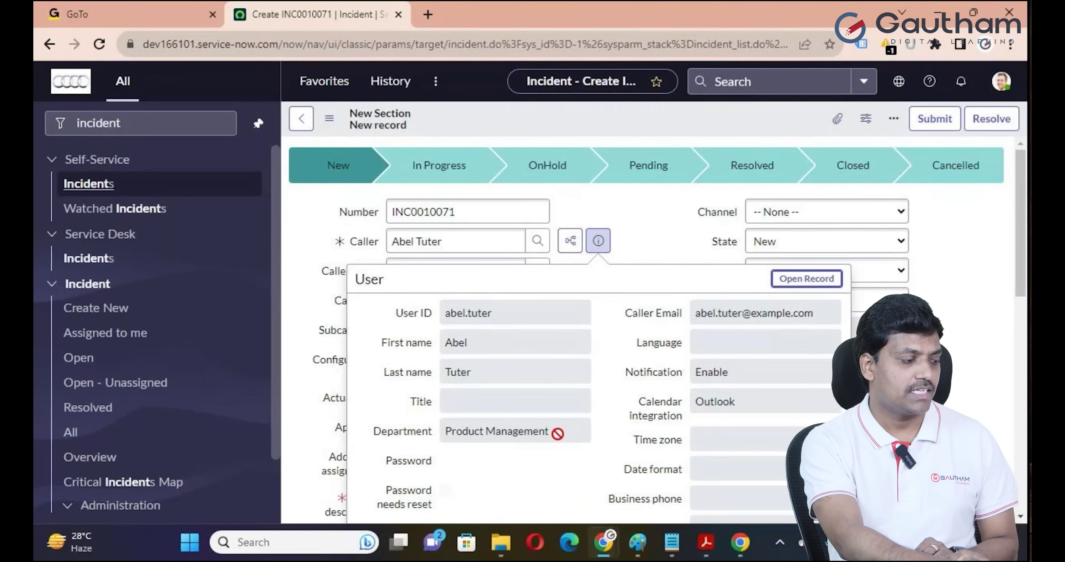
pyautogui.scroll(-3, 533, 432)
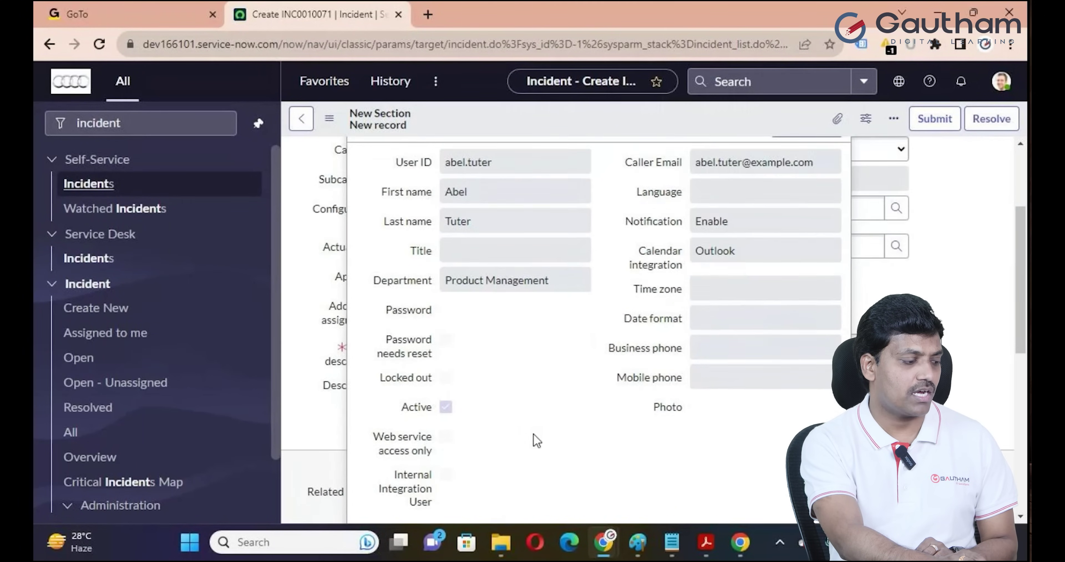
pyautogui.scroll(1, 536, 439)
pyautogui.scroll(1, 536, 441)
pyautogui.scroll(-1, 562, 444)
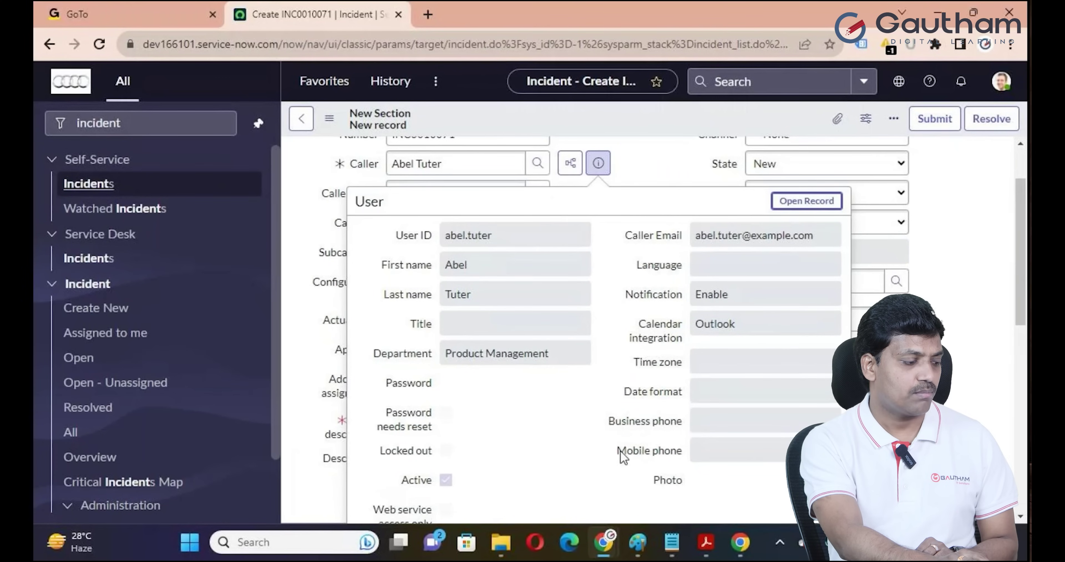
pyautogui.click(634, 164)
pyautogui.scroll(2, 627, 331)
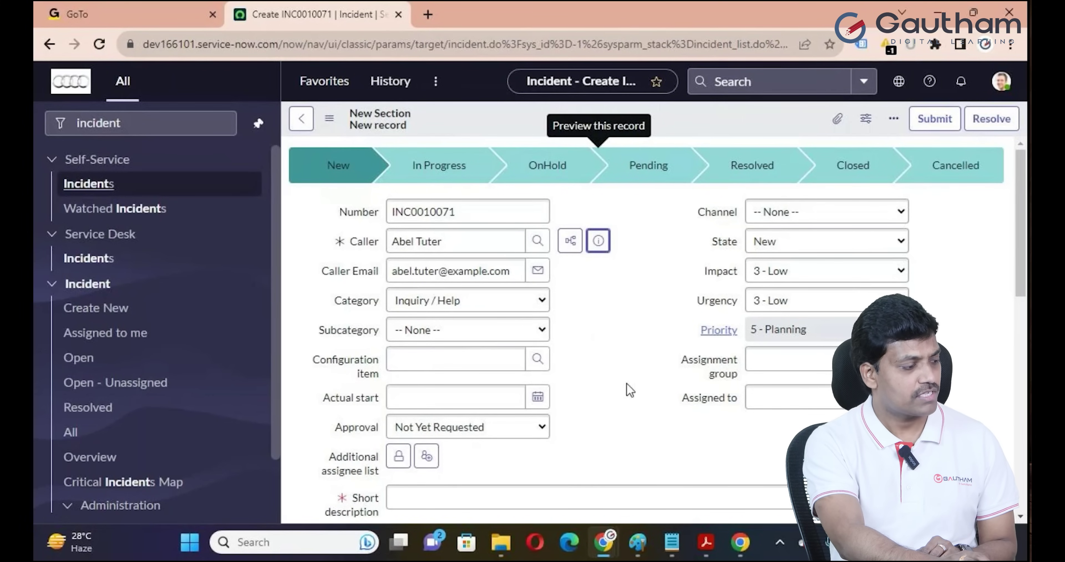
# Open Configure > Form Layout again, leaving the unsaved incident page
pyautogui.rightClick(487, 121)
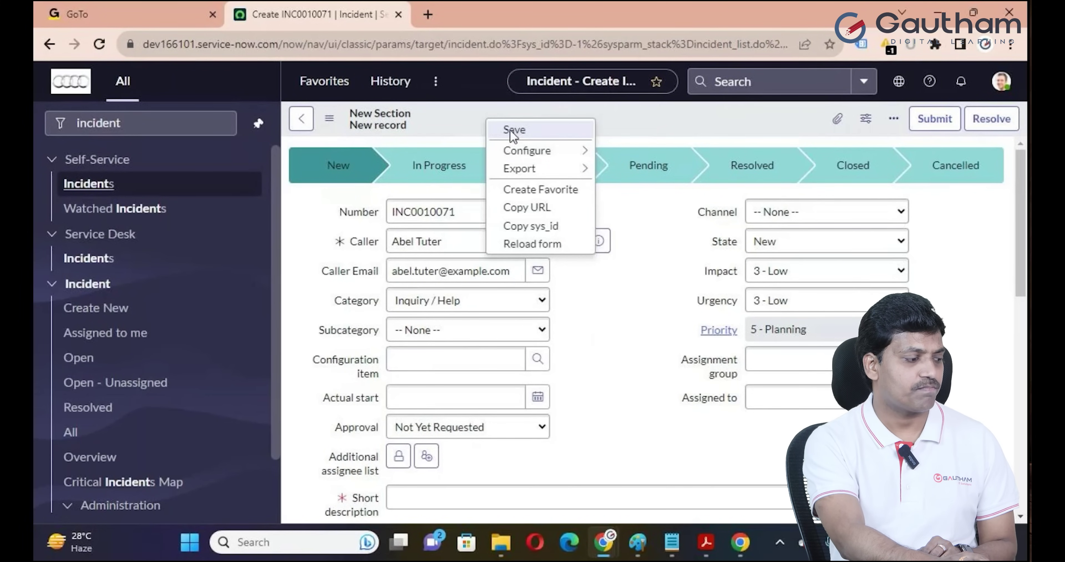
pyautogui.moveTo(546, 151)
pyautogui.click(647, 176)
pyautogui.click(603, 133)
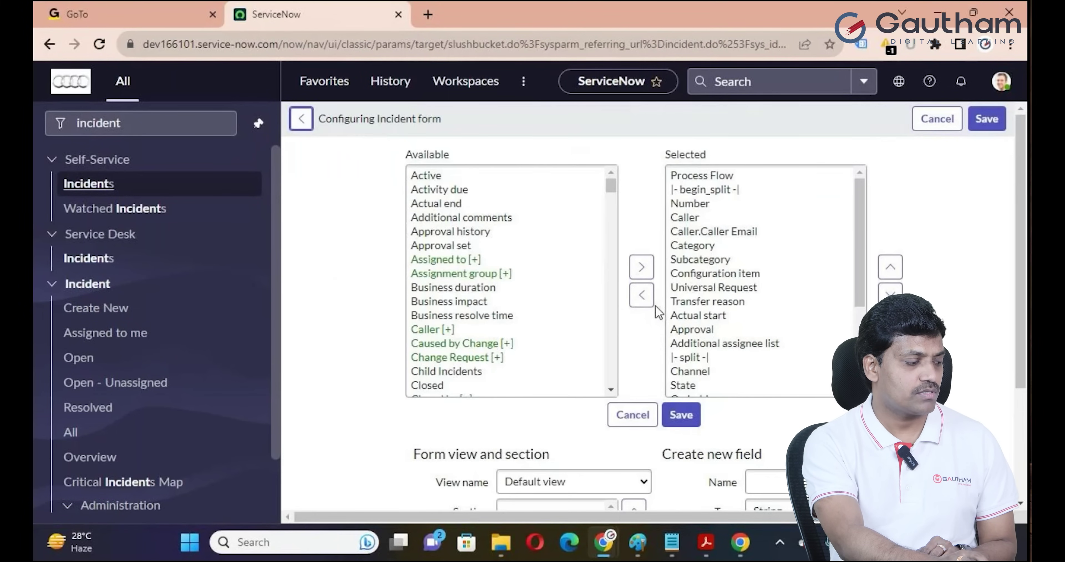
# Expand Caller and then Department in the available fields list
pyautogui.click(434, 329)
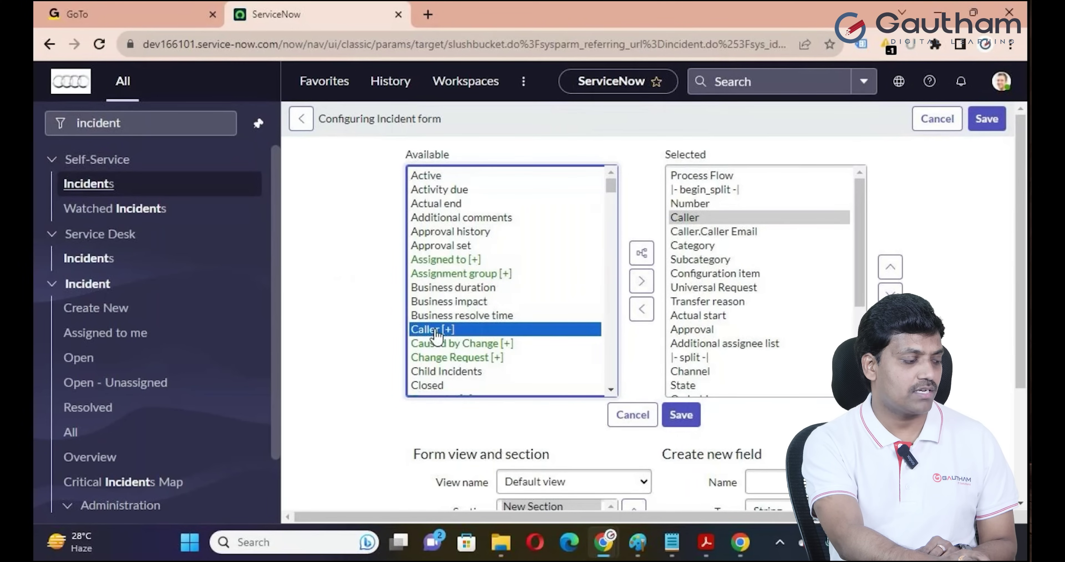
pyautogui.click(642, 254)
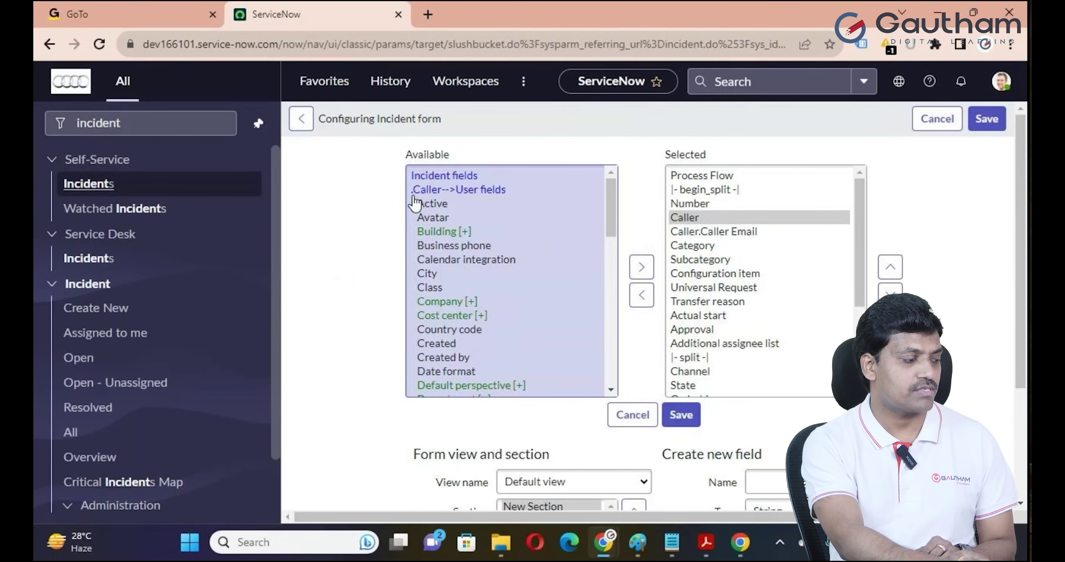
pyautogui.scroll(-4, 443, 248)
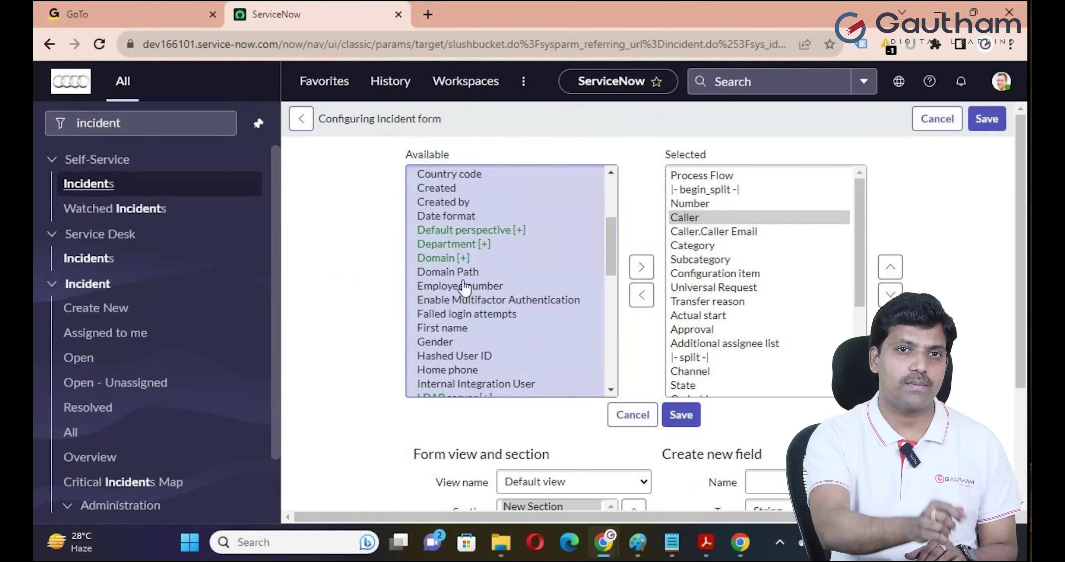
pyautogui.click(445, 246)
pyautogui.click(639, 250)
pyautogui.scroll(2, 480, 341)
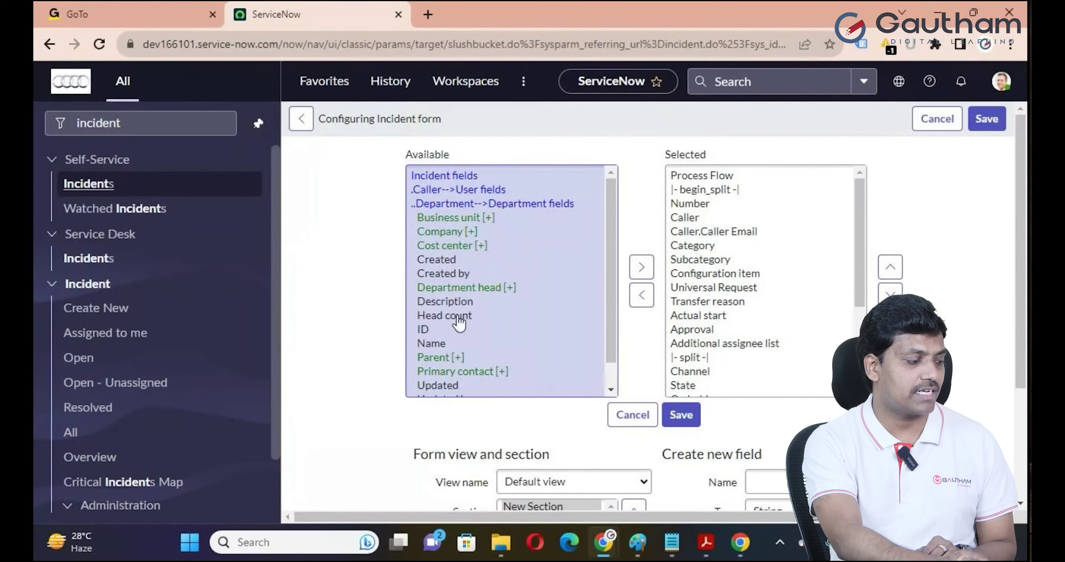
# Expand Department head and add its First name field to the selected fields
pyautogui.click(457, 288)
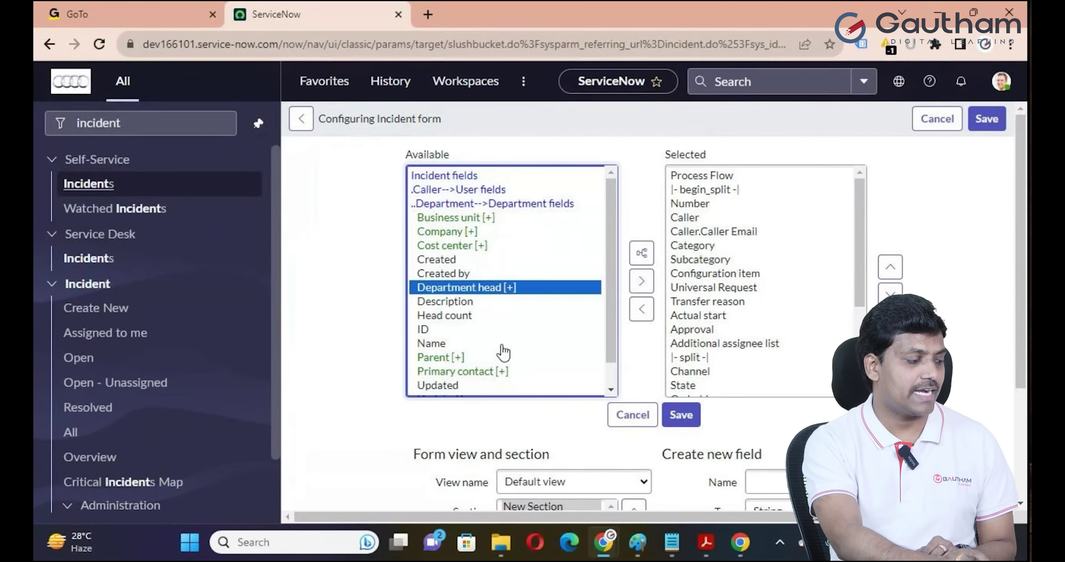
pyautogui.click(642, 254)
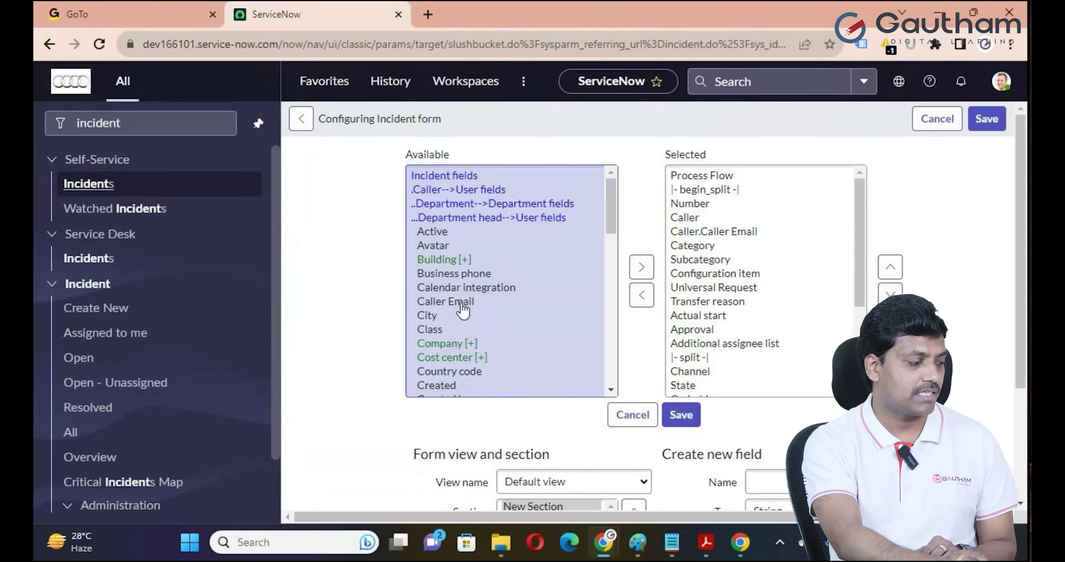
pyautogui.scroll(-5, 480, 343)
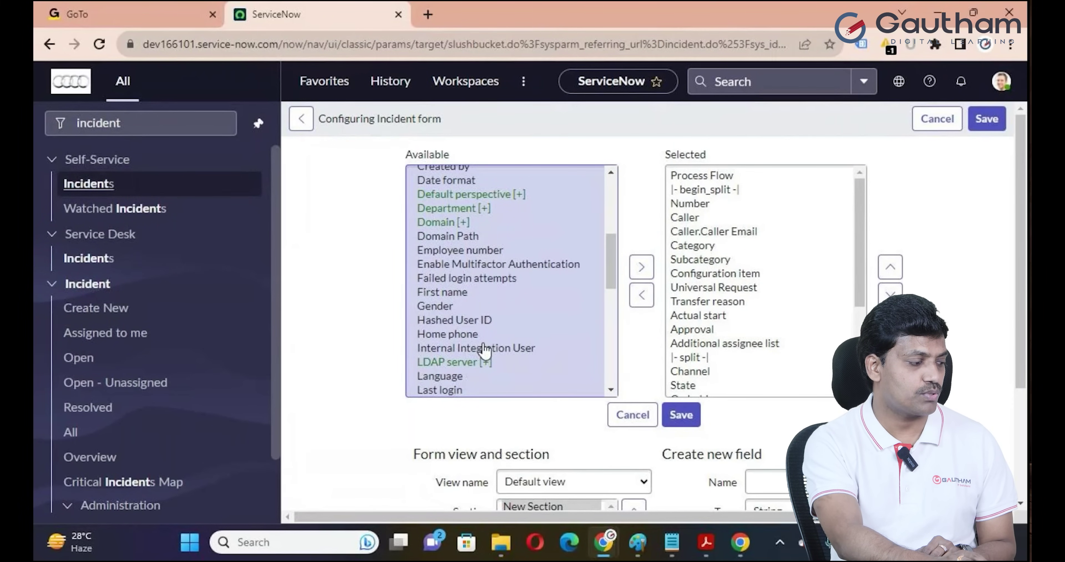
pyautogui.click(451, 297)
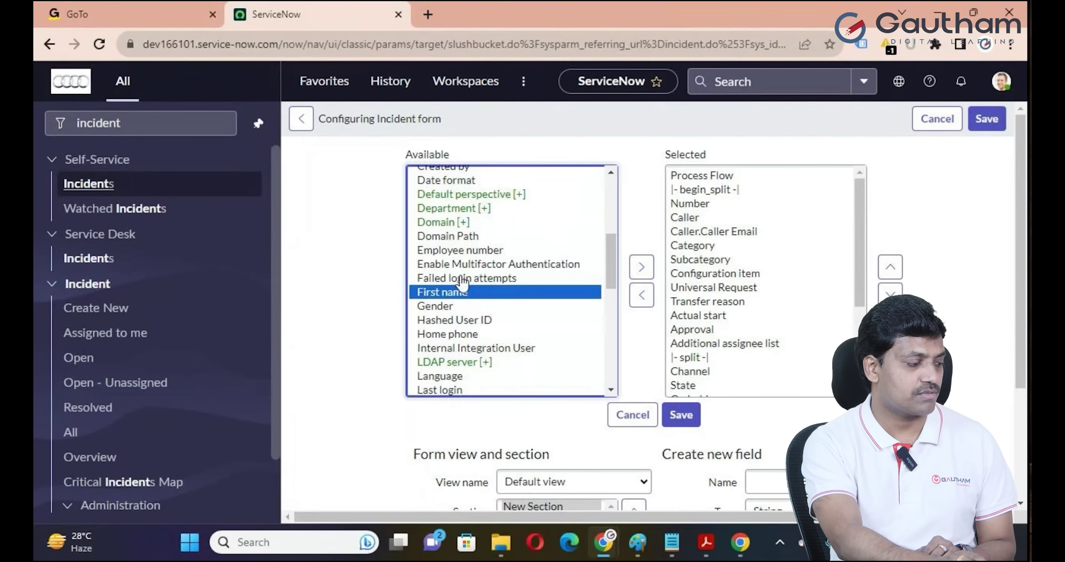
pyautogui.scroll(-4, 450, 240)
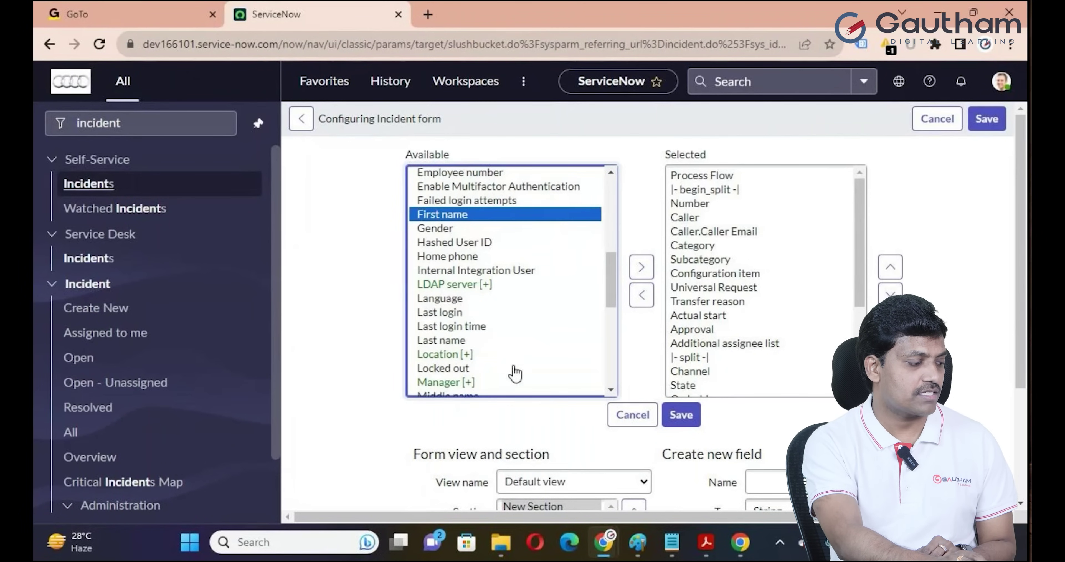
pyautogui.click(640, 267)
# Move the department head First name just below Caller.Caller Email and save the layout
pyautogui.scroll(-4, 749, 357)
pyautogui.click(890, 266)
pyautogui.click(890, 266)
pyautogui.click(890, 267)
pyautogui.click(890, 267)
pyautogui.doubleClick(893, 268)
pyautogui.doubleClick(894, 269)
pyautogui.click(893, 269)
pyautogui.doubleClick(893, 268)
pyautogui.click(894, 269)
pyautogui.click(893, 269)
pyautogui.doubleClick(894, 269)
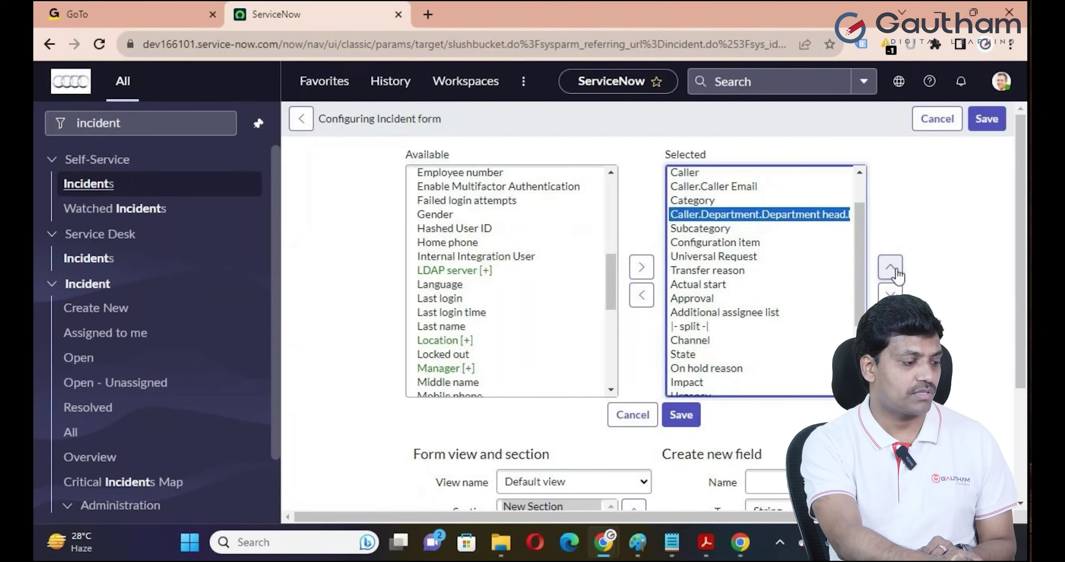
pyautogui.click(893, 268)
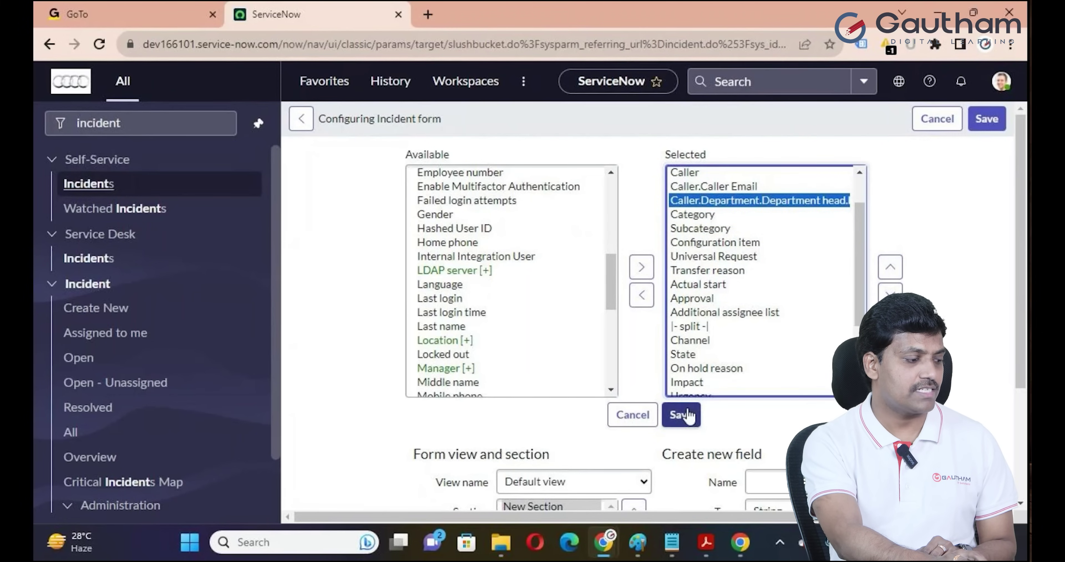
pyautogui.click(681, 415)
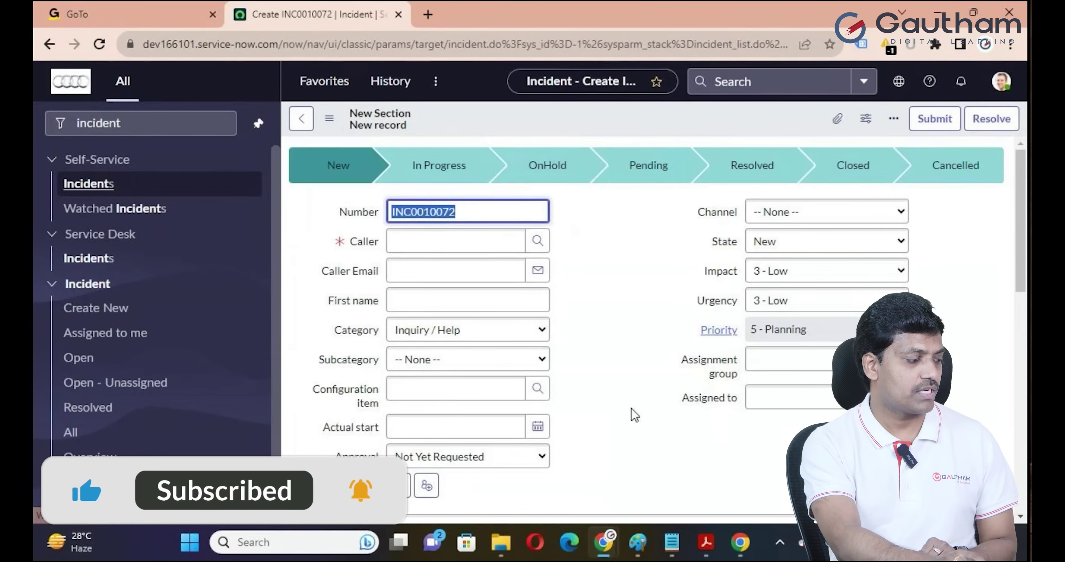
# Pick a caller by name search, then check and close their user details popup
pyautogui.click(455, 240)
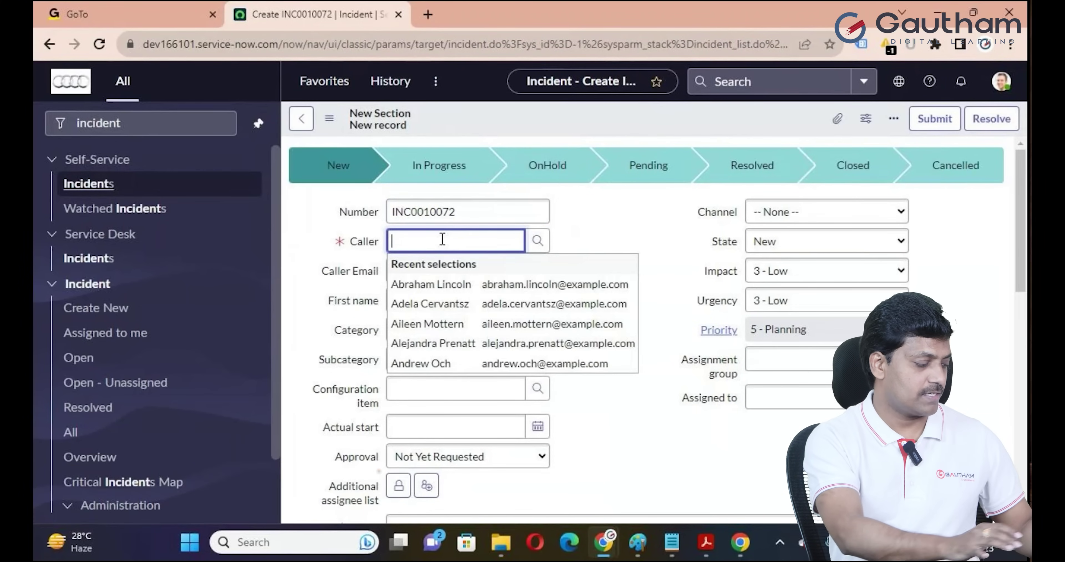
pyautogui.write('abel')
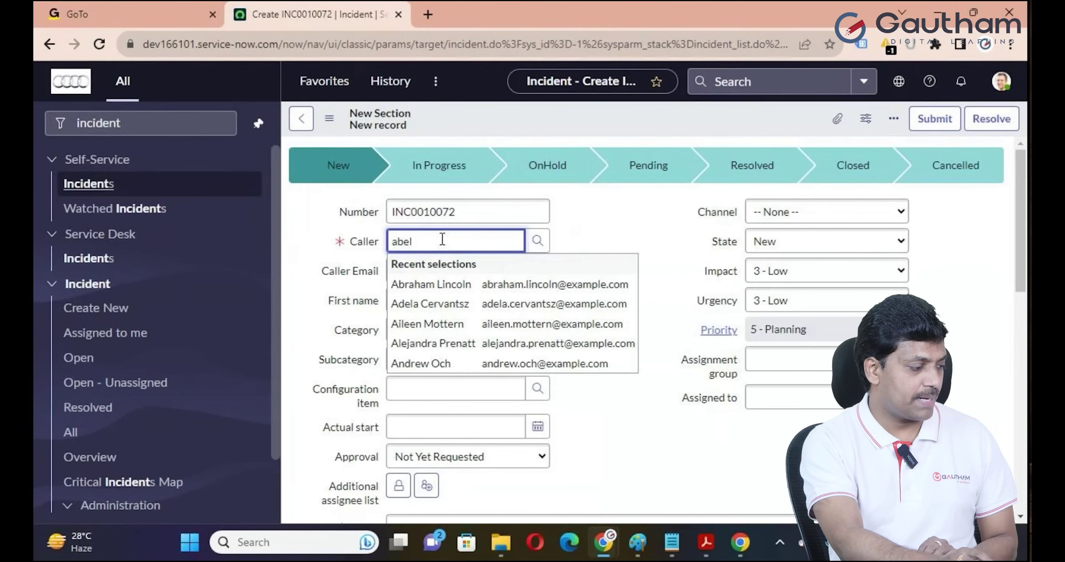
pyautogui.click(455, 289)
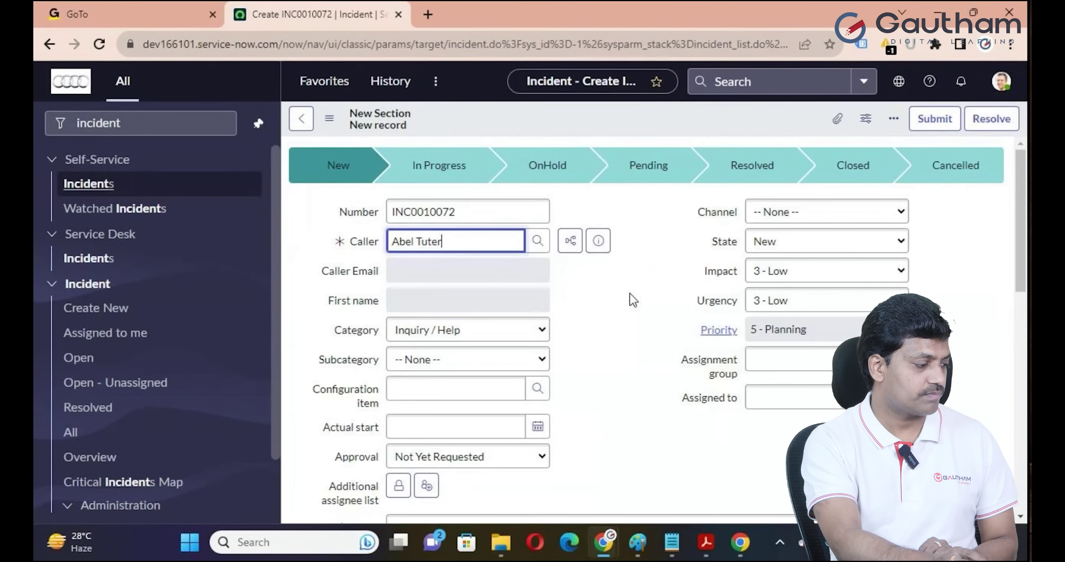
pyautogui.click(598, 241)
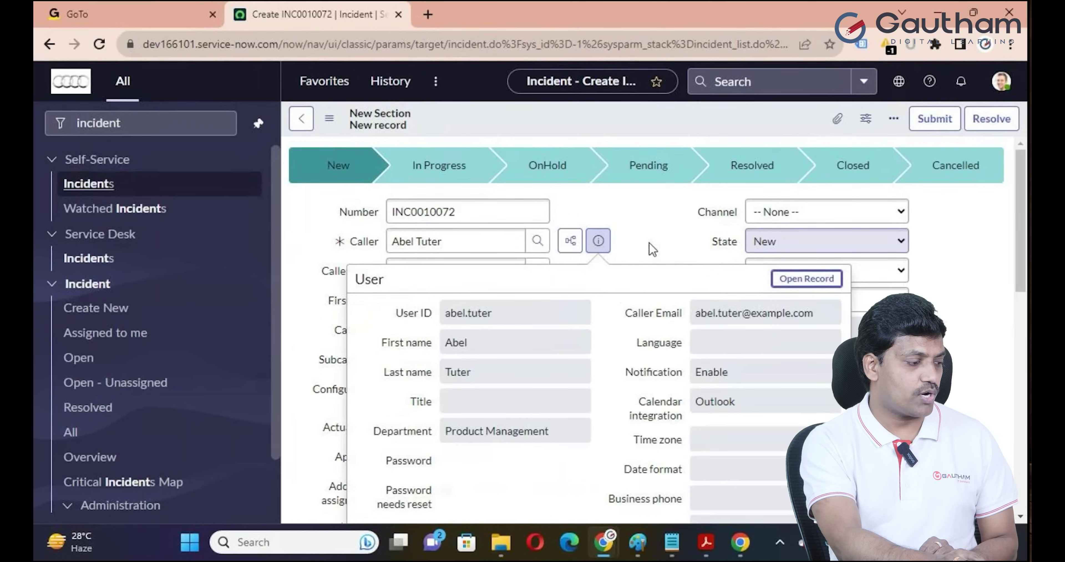
pyautogui.click(654, 231)
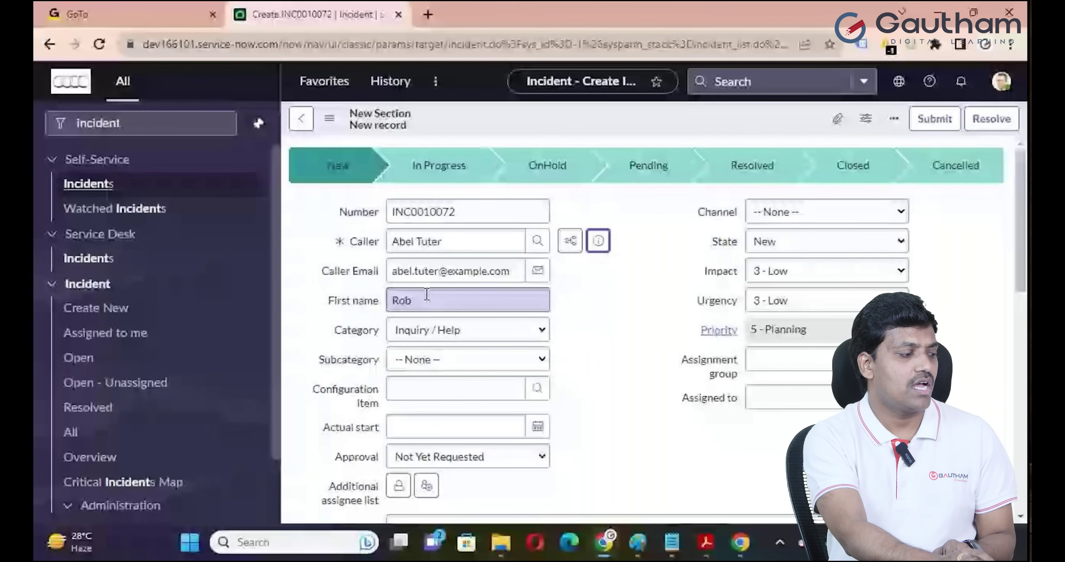
pyautogui.click(442, 239)
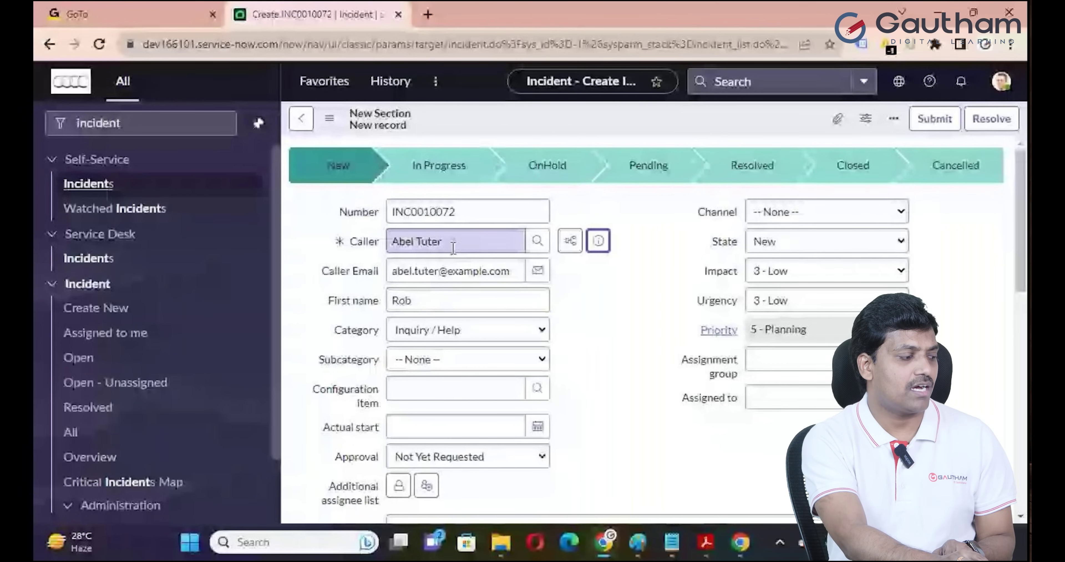